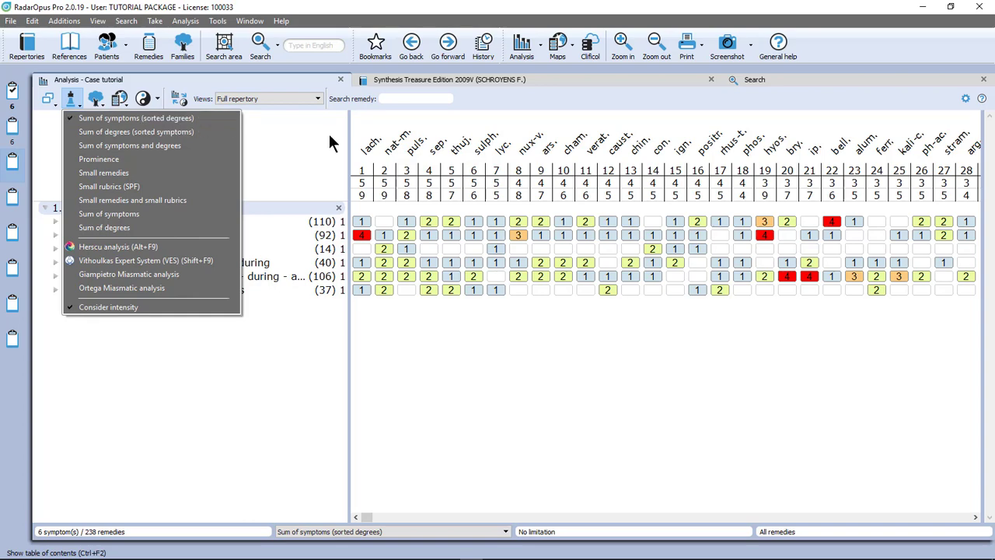
Switch the analysis strategy to Sum of degrees (sorted symptoms).
click(372, 145)
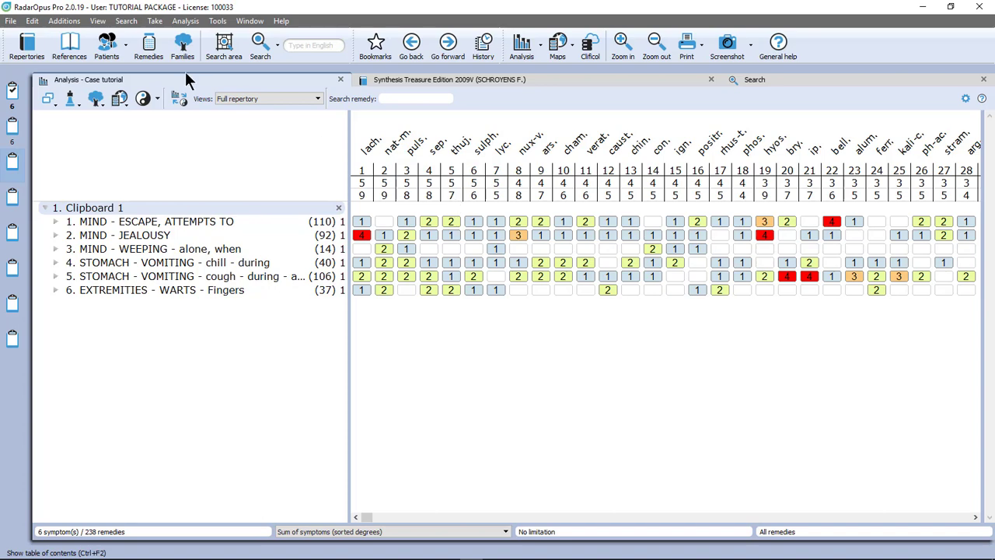
click(70, 98)
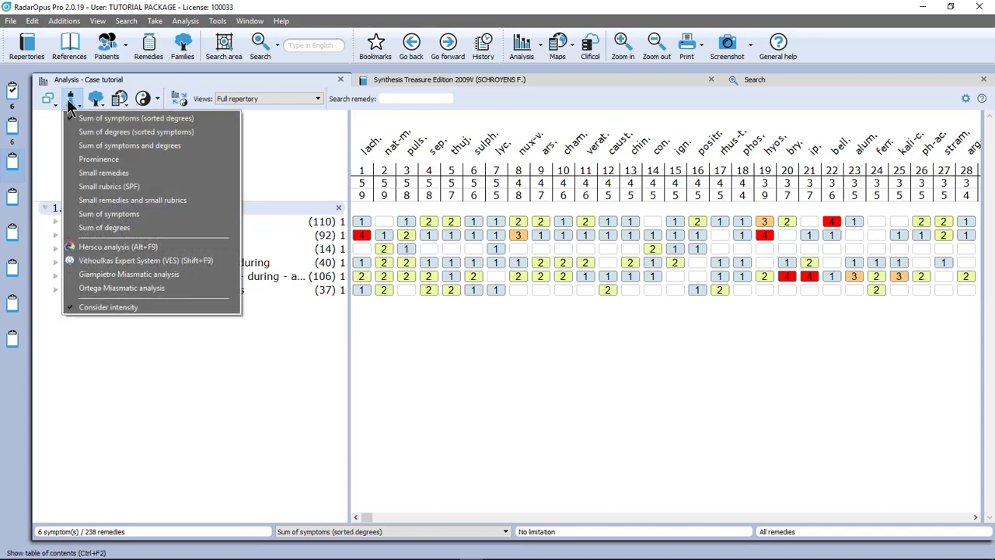
click(118, 132)
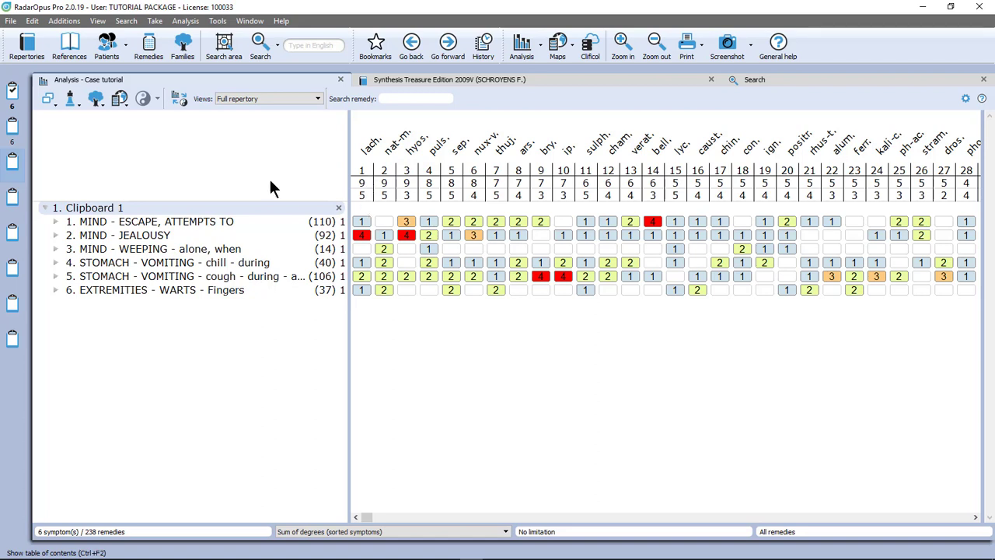
Set the analysis strategy back to Sum of symptoms (sorted degrees) after reviewing the other available strategies.
click(74, 103)
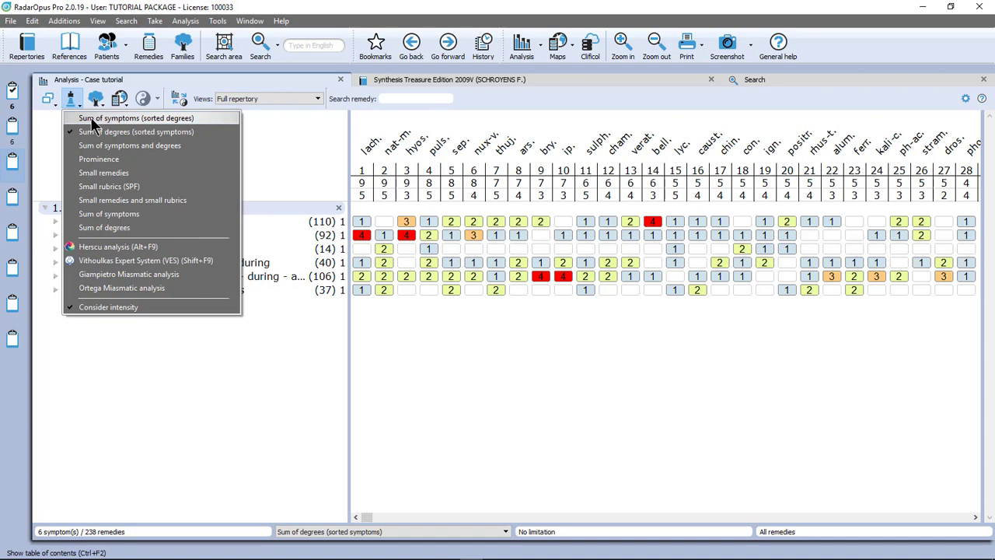
click(90, 116)
click(77, 100)
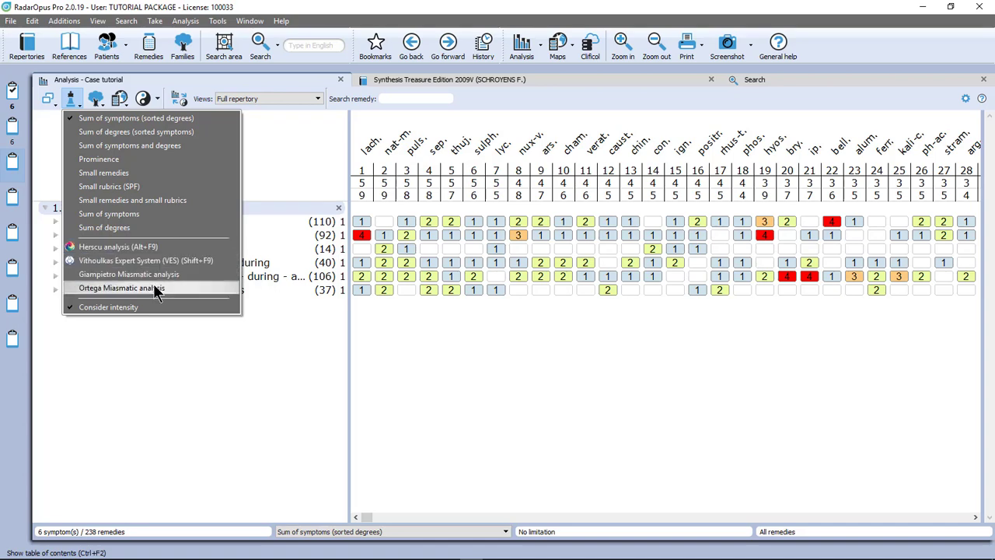
click(328, 473)
click(74, 105)
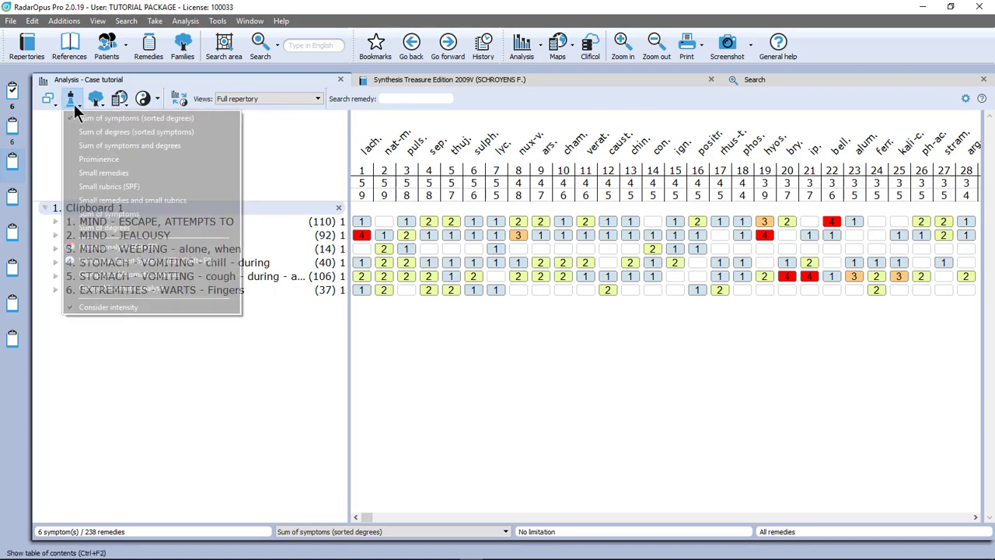
click(96, 118)
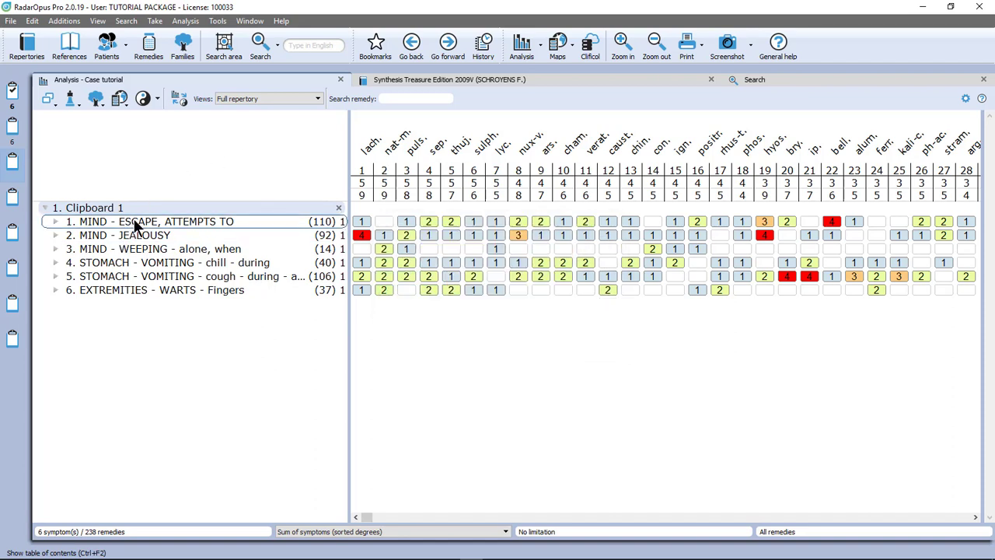
Change the intensity of the MIND - JEALOUSY rubric in Clipboard 1 to 3.
click(321, 209)
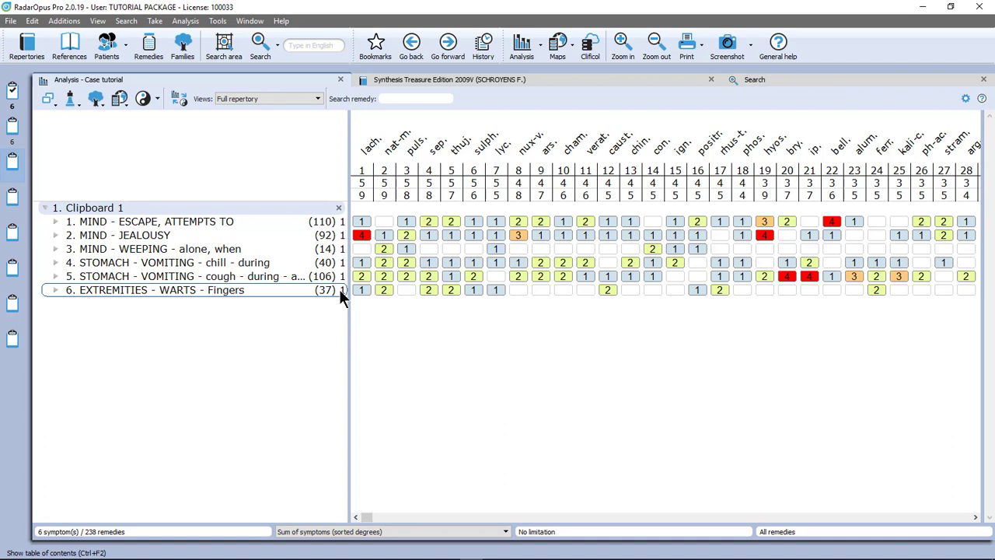
click(161, 235)
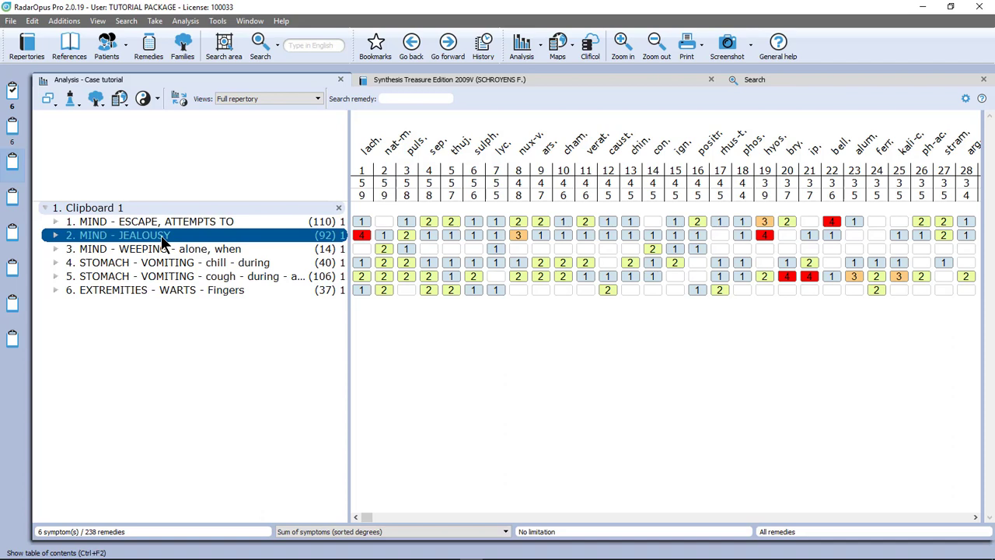
right_click(161, 236)
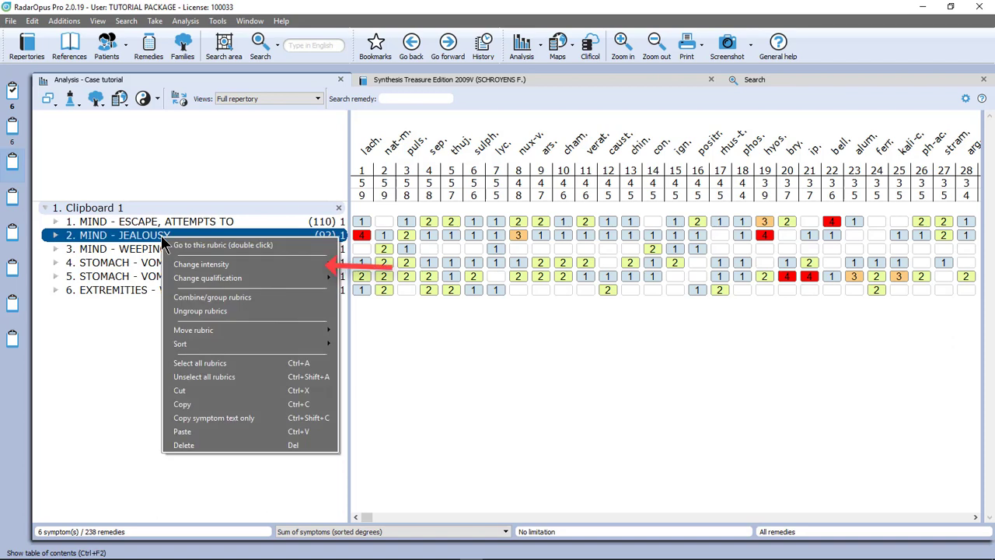
mouse_move(192, 269)
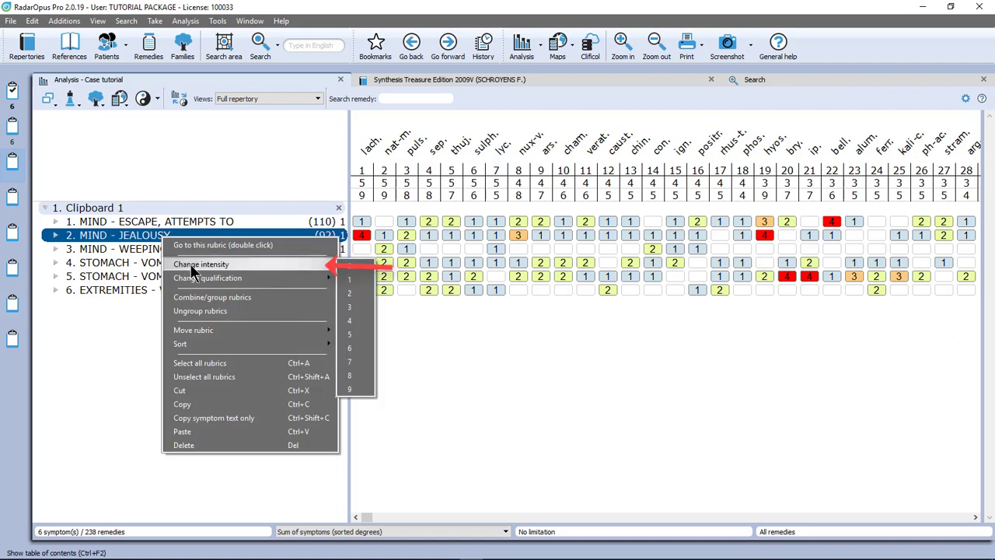
click(349, 306)
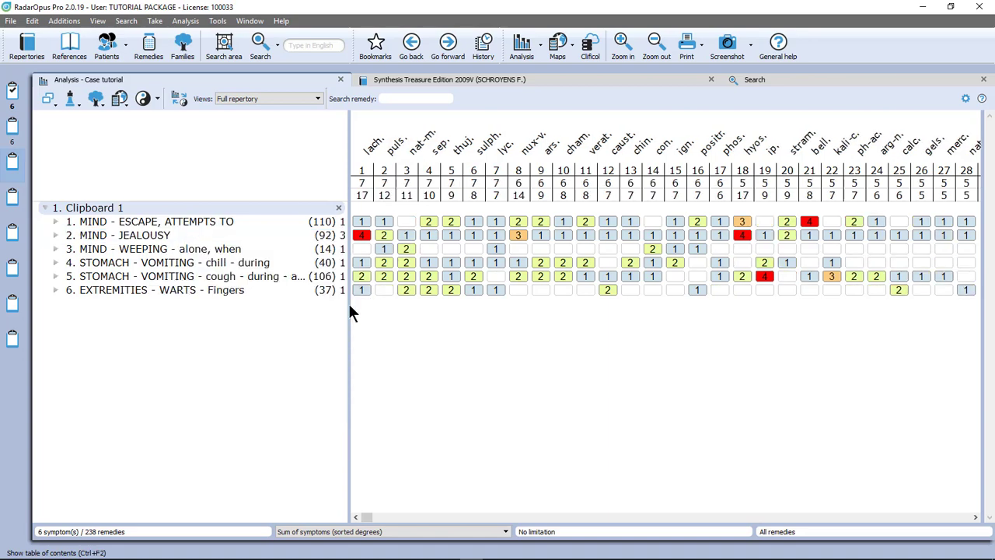
Set the intensity to 2 for the MIND - JEALOUSY, STOMACH - VOMITING - chill - during and EXTREMITIES - WARTS - Fingers rubrics together.
click(156, 235)
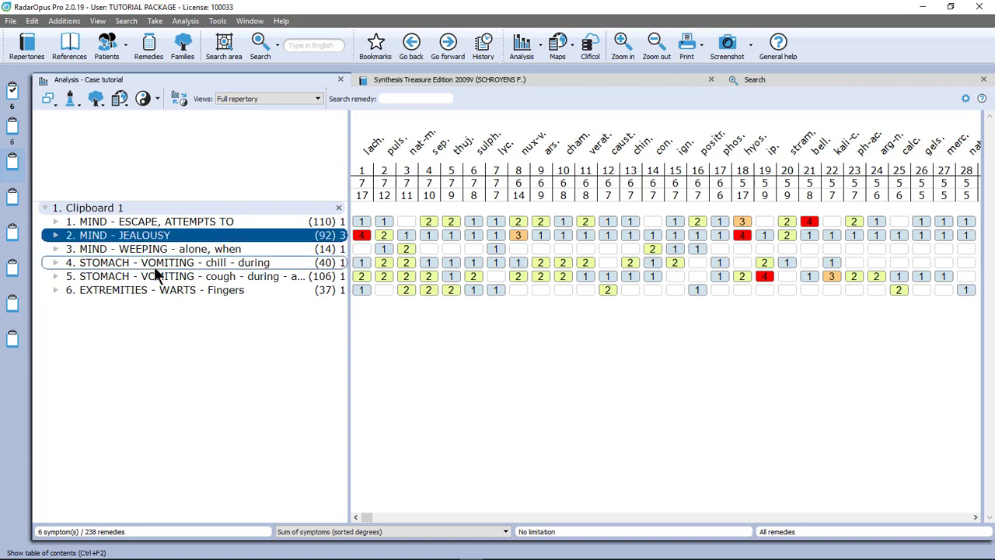
click(154, 263)
click(156, 289)
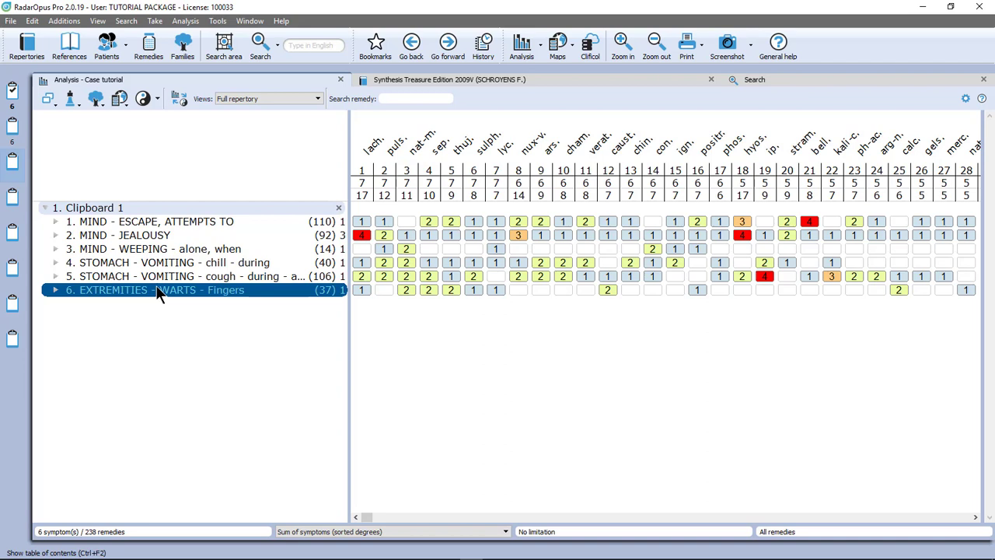
ctrl+click(160, 262)
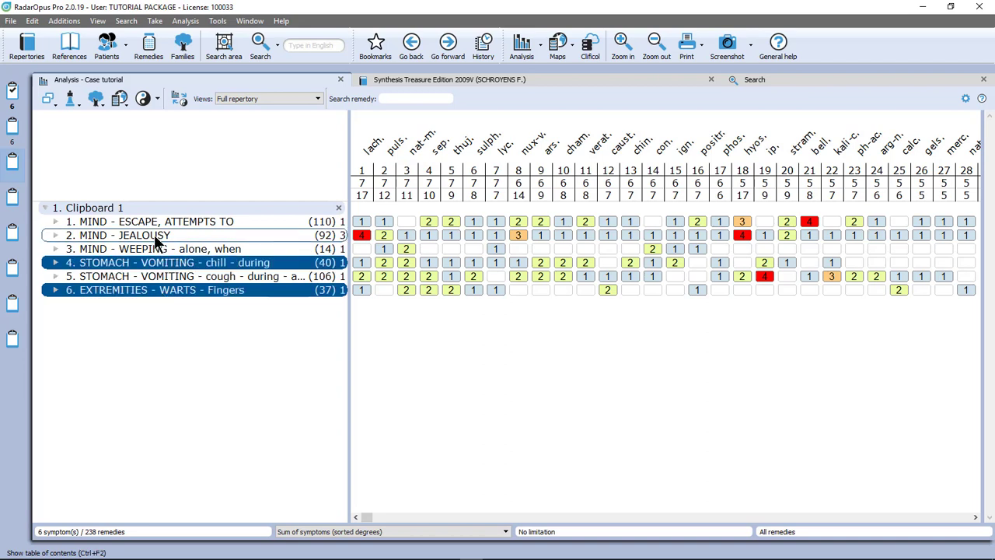
ctrl+click(153, 234)
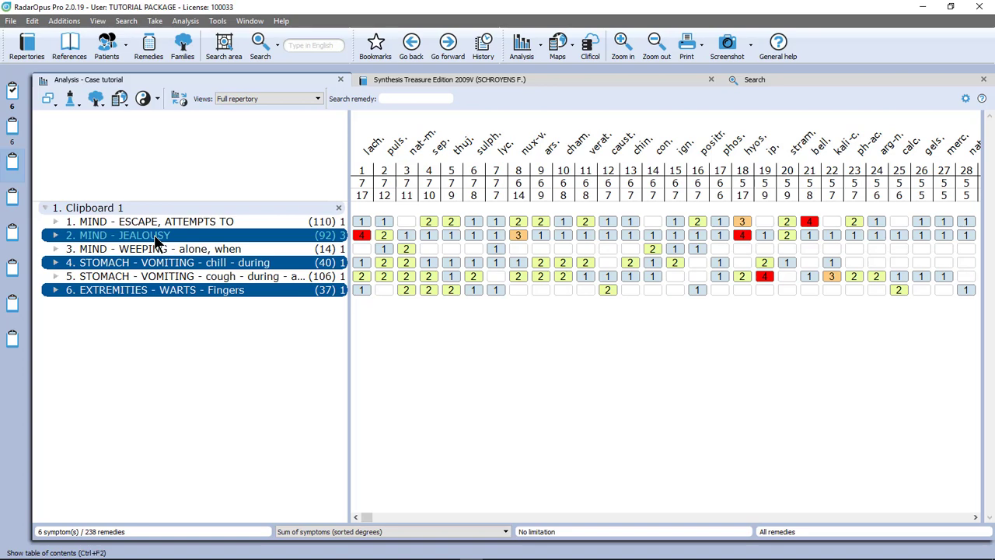
key(2)
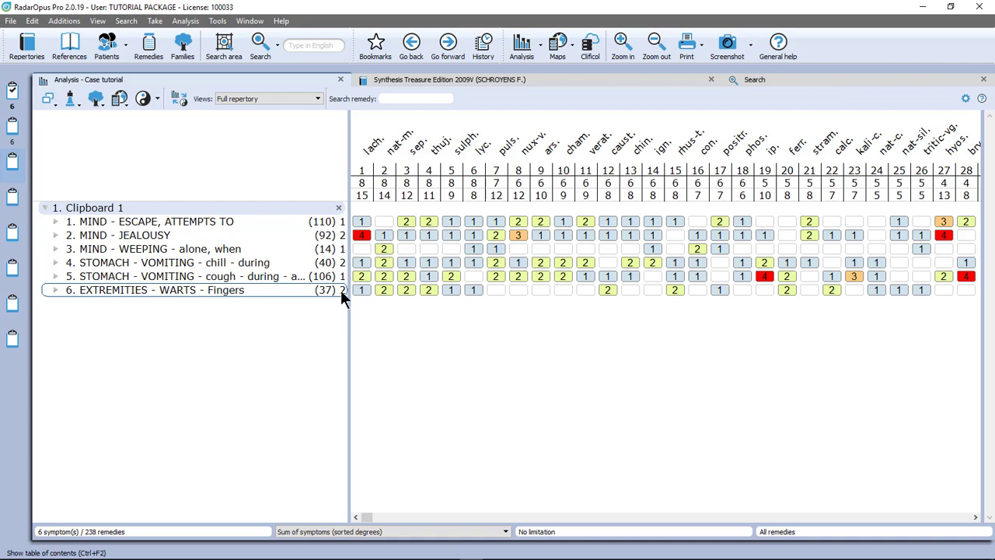
Set the intensity to 3 for the MIND - ESCAPE, ATTEMPTS TO and MIND - WEEPING - alone, when rubrics together.
click(204, 226)
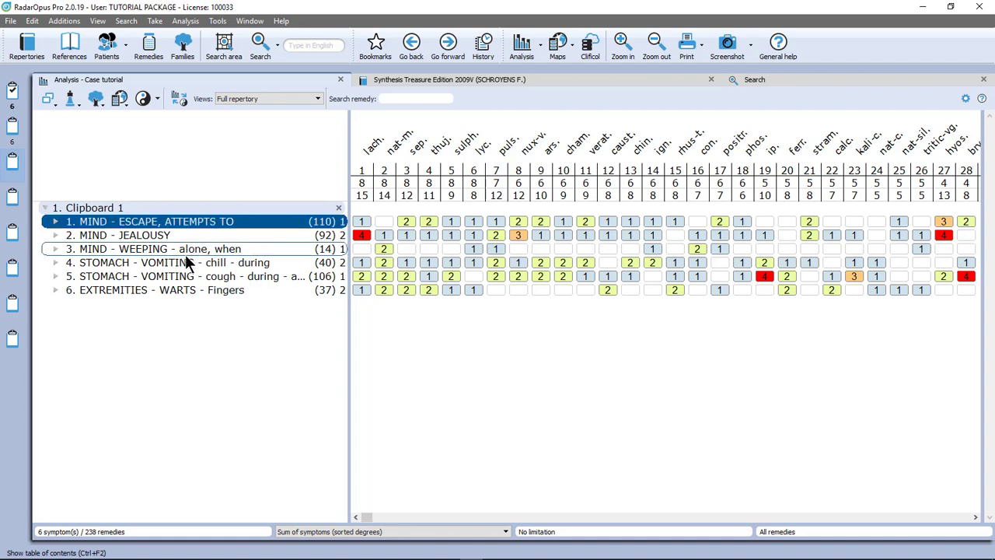
ctrl+click(184, 250)
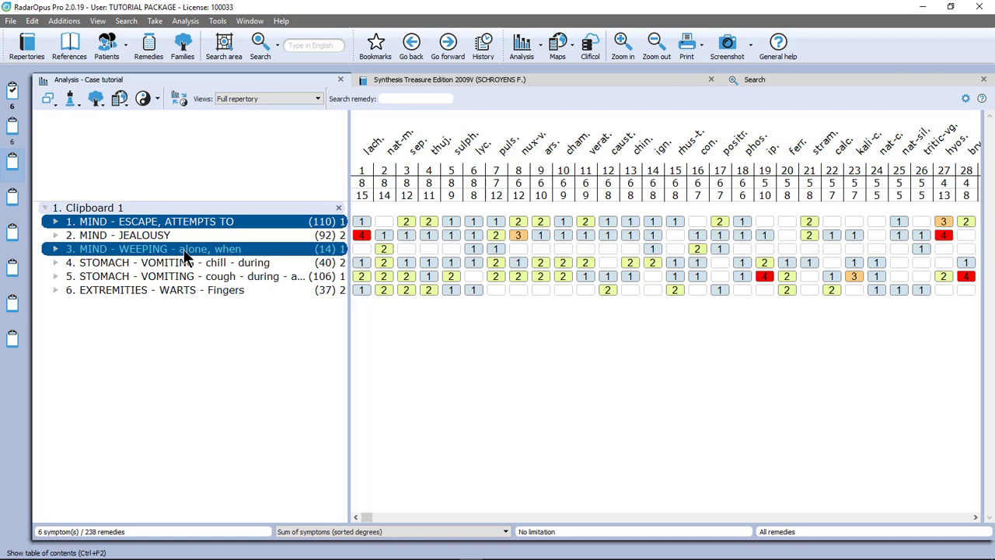
key(3)
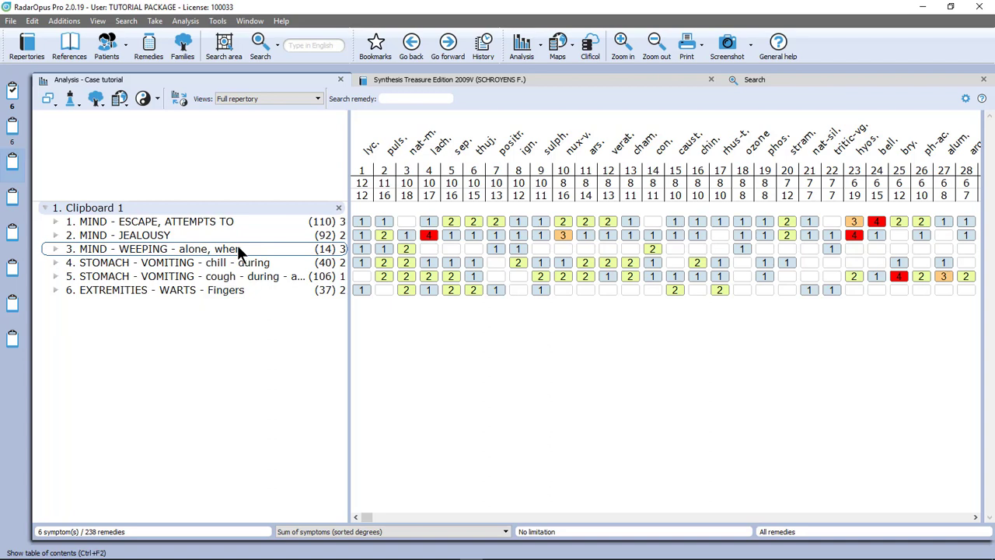
Reset the intensity of all rubrics in Clipboard 1 to 1.
key(ctrl+a)
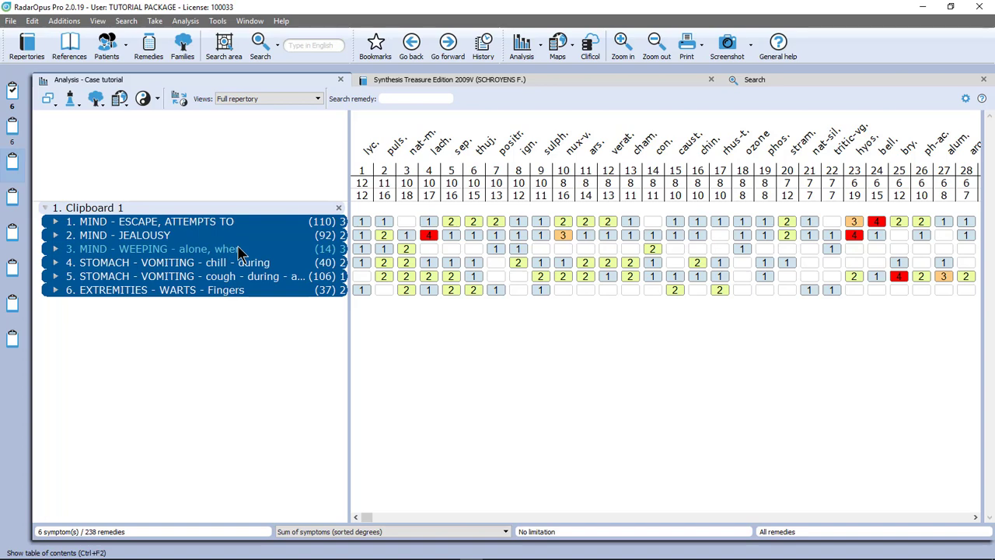
key(1)
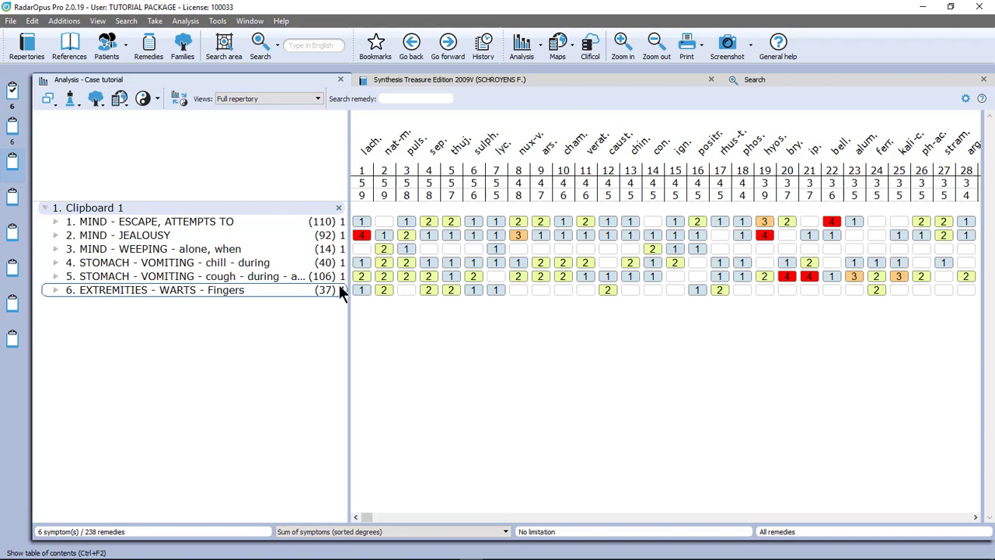
Search the Synthesis Treasure Edition repertory only for "lips vesicles | herpes".
click(420, 81)
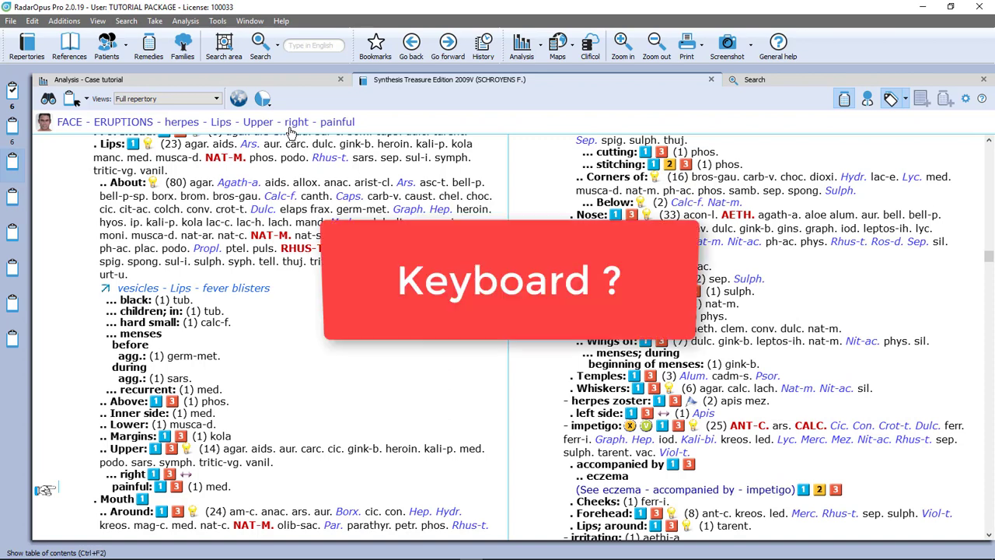
key(ctrl+f)
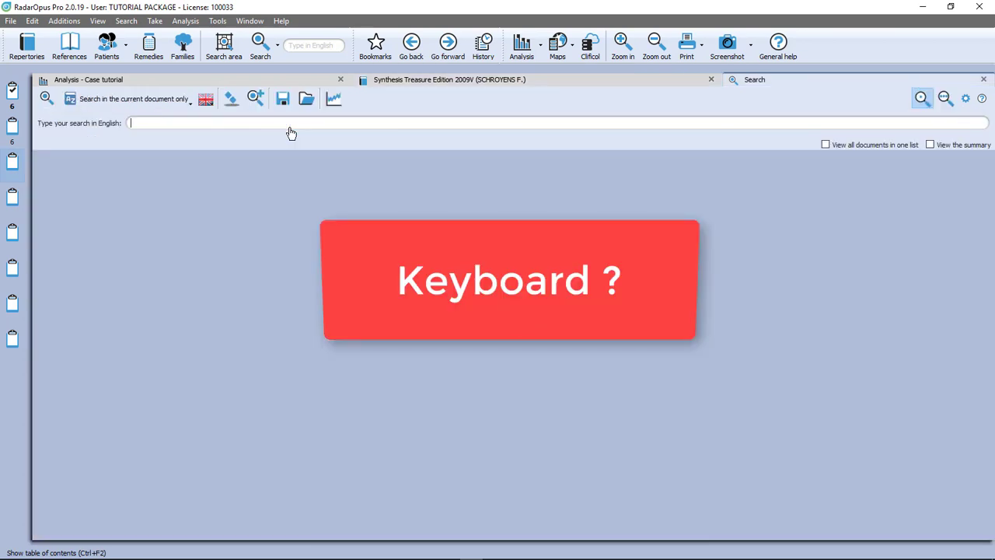
text(lips)
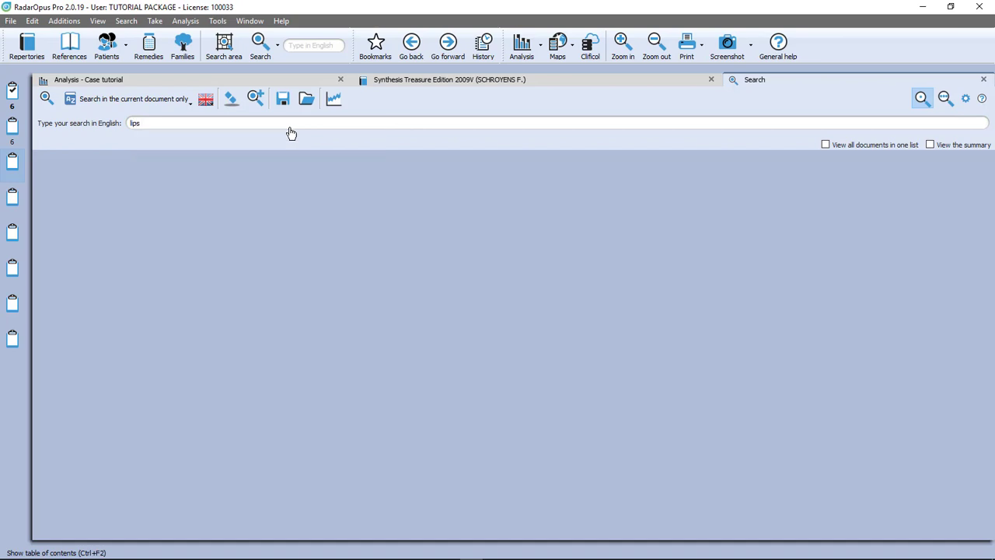
text( vesicles)
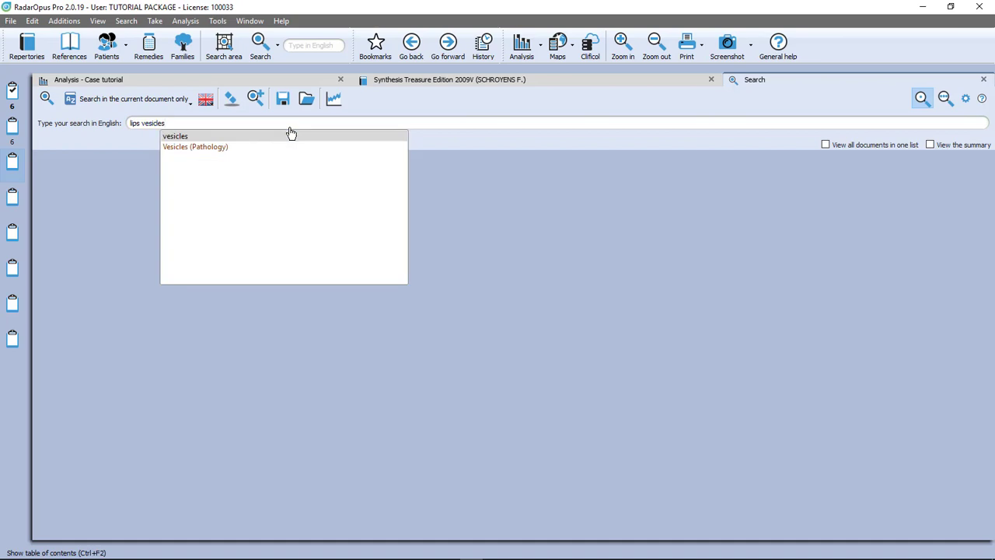
click(290, 136)
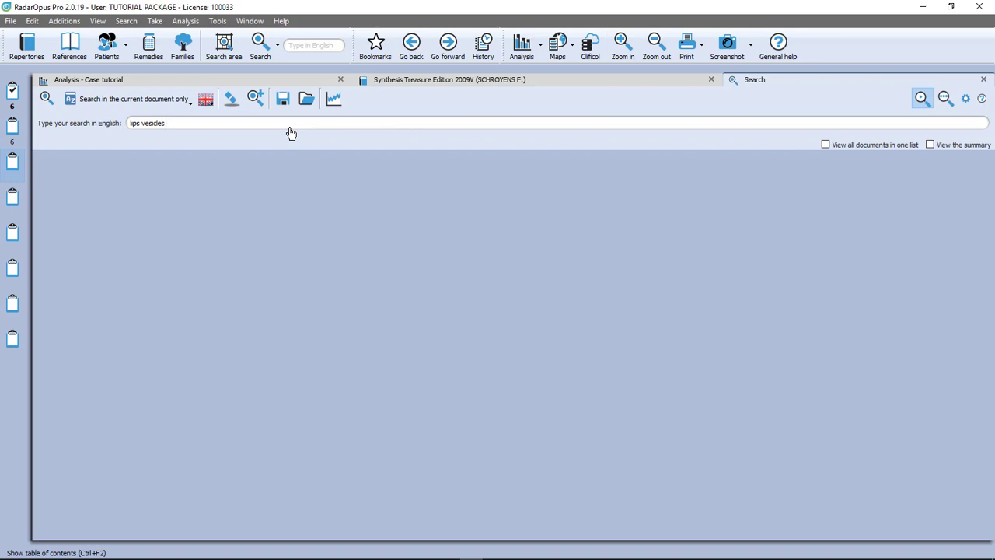
text(|)
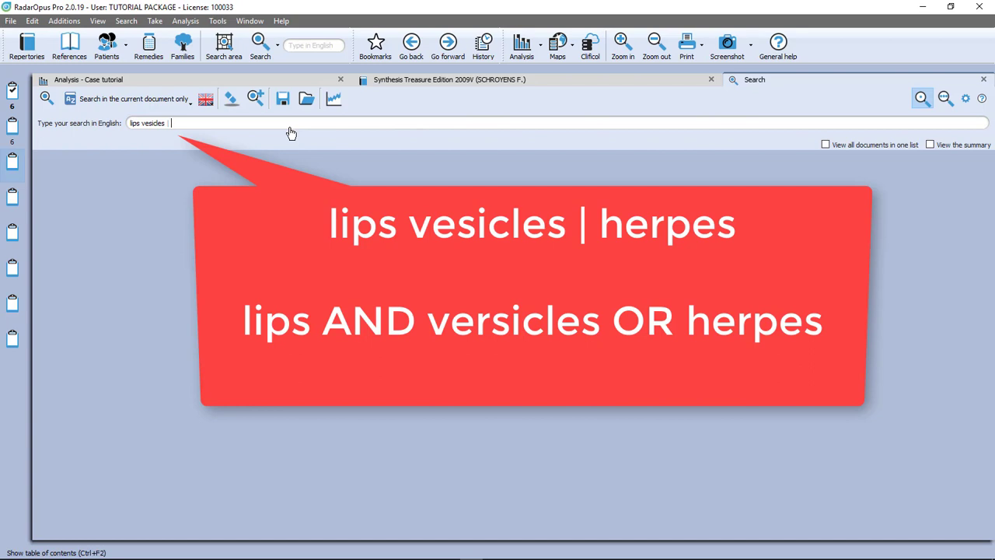
text( herpes)
click(148, 104)
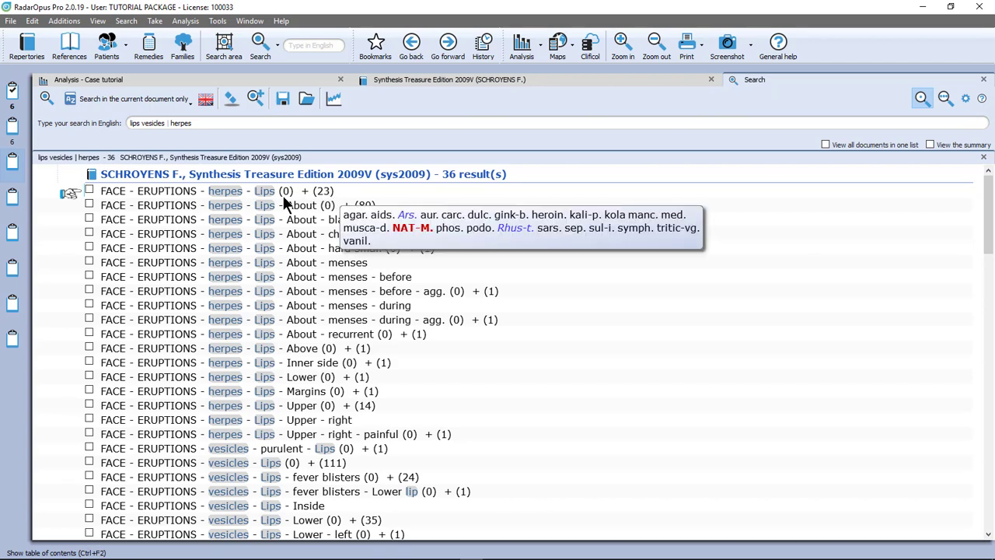
Take the FACE - ERUPTIONS rubrics herpes - Lips, herpes - Lips - Upper and vesicles - Lips - Lower into the default clipboard with intensity 1.
click(89, 191)
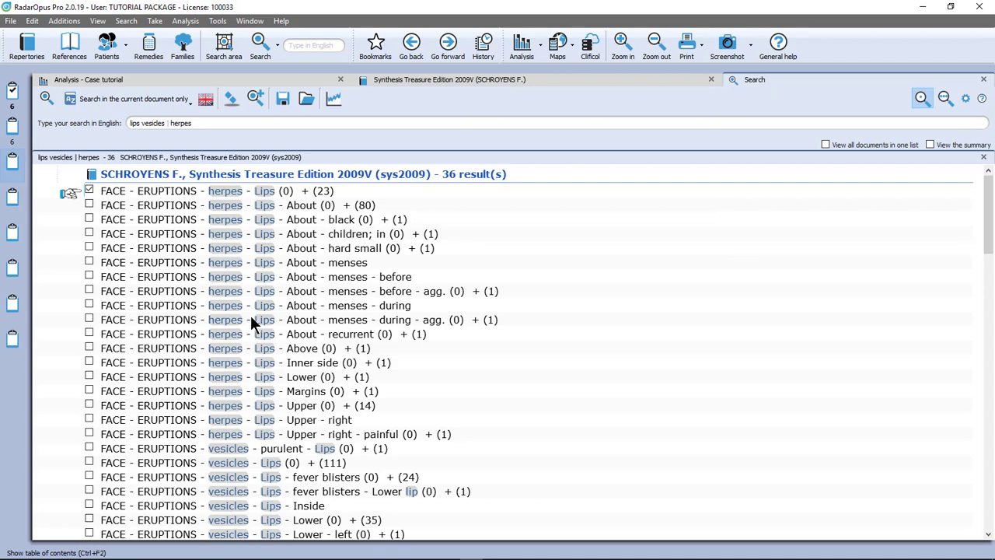
scroll(250, 315, down, 2)
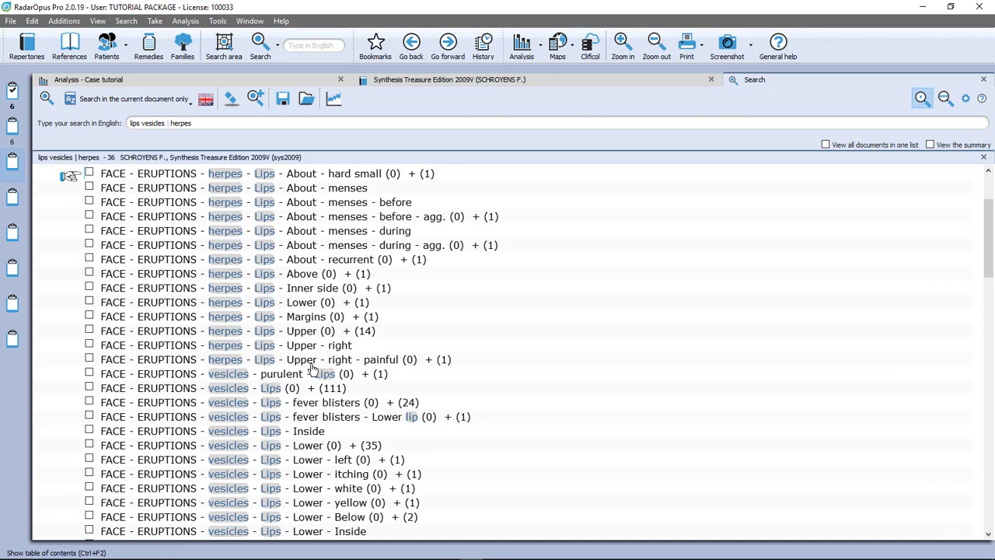
click(89, 330)
click(89, 445)
scroll(89, 229, up, 2)
click(88, 189)
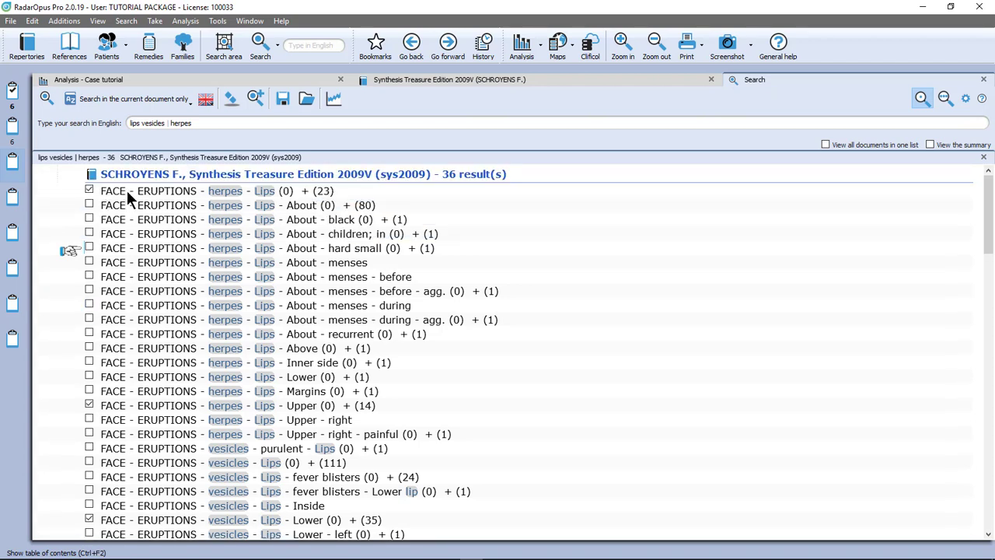
mouse_move(127, 193)
mouse_down()
mouse_move(13, 94)
mouse_move(22, 115)
mouse_move(118, 189)
mouse_up()
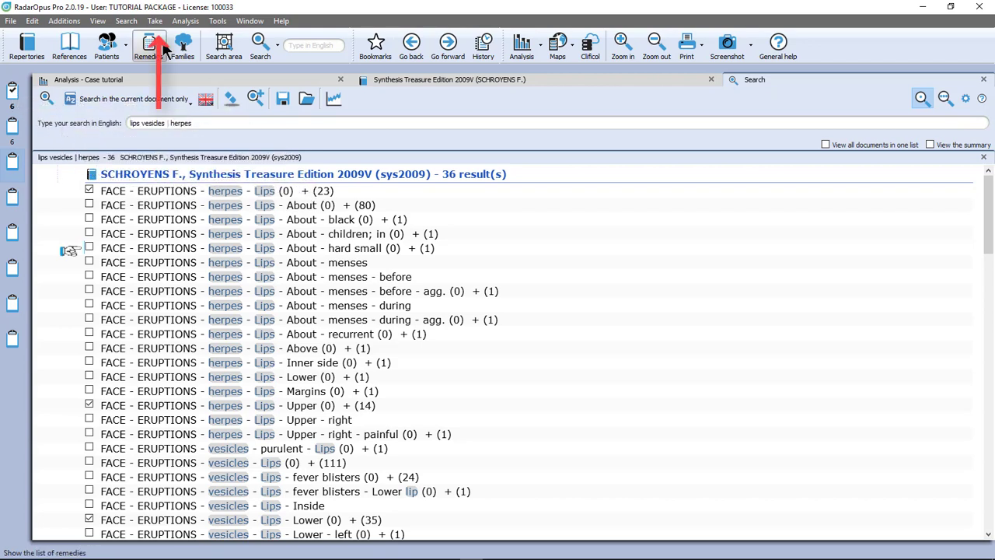
click(155, 21)
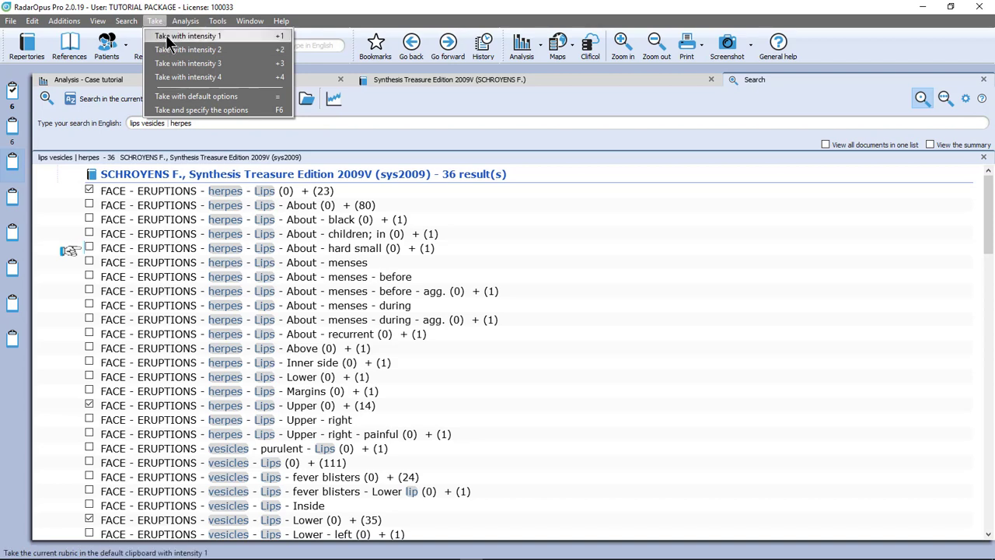
click(169, 39)
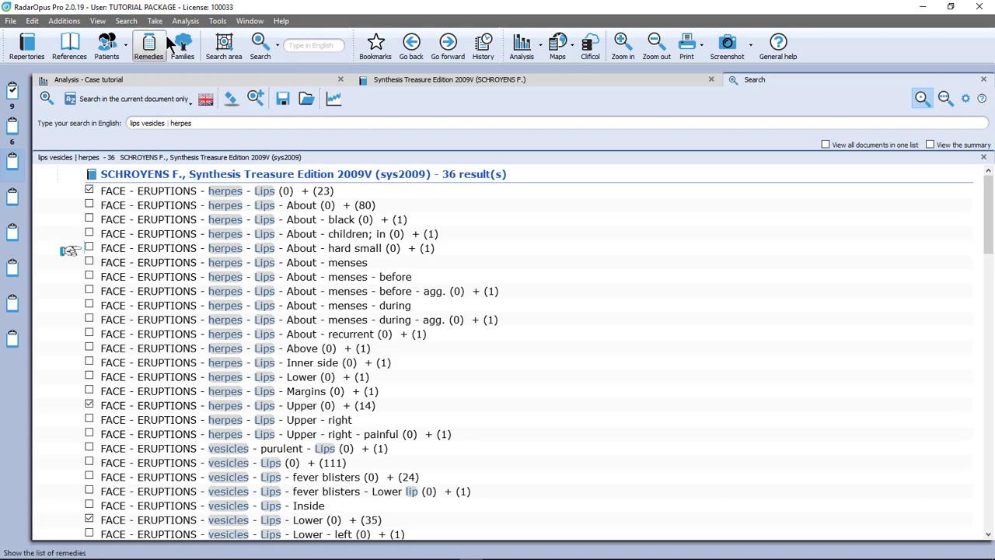
Open the case analysis and examine the three FACE - ERUPTIONS lip rubrics in Clipboard 1.
click(12, 89)
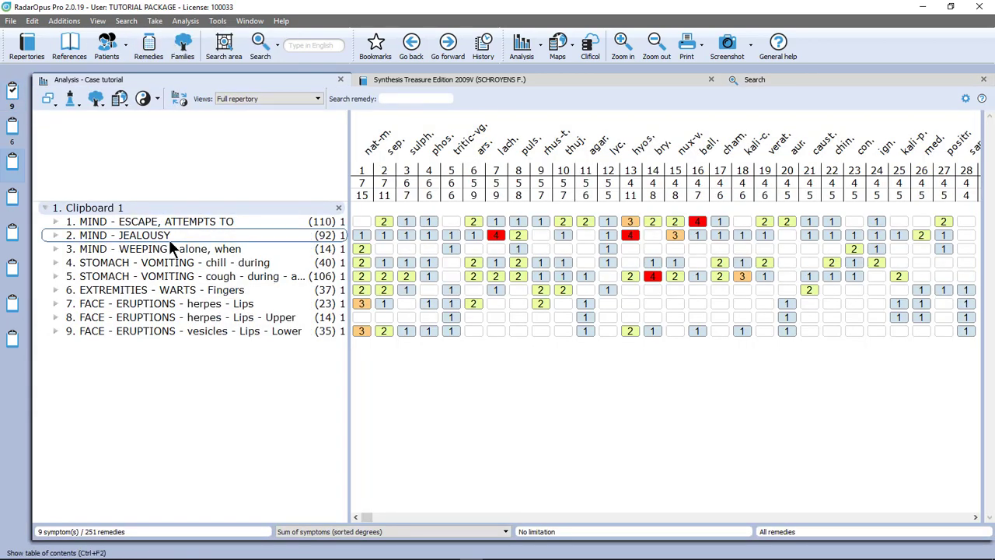
click(170, 302)
click(169, 317)
click(168, 329)
click(174, 317)
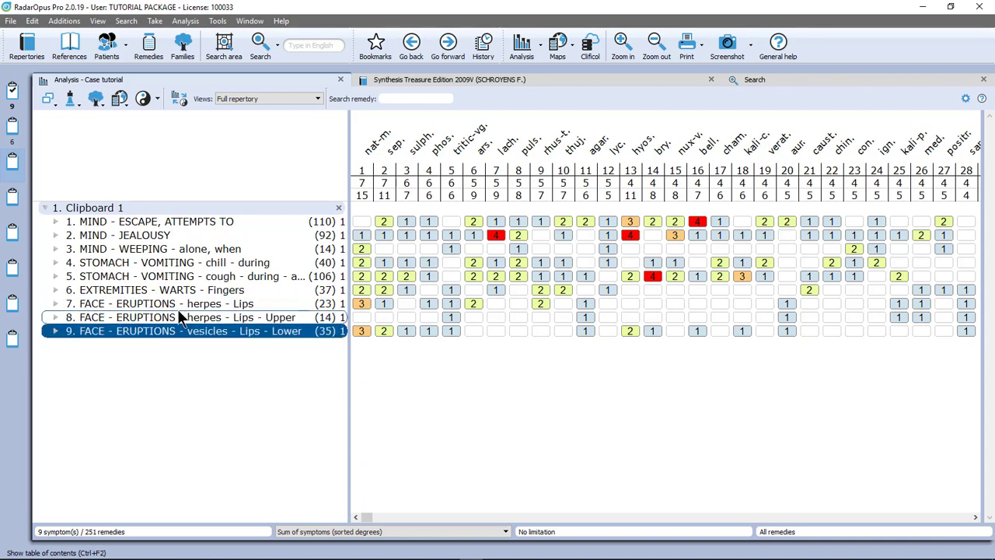
click(180, 304)
click(179, 317)
click(180, 330)
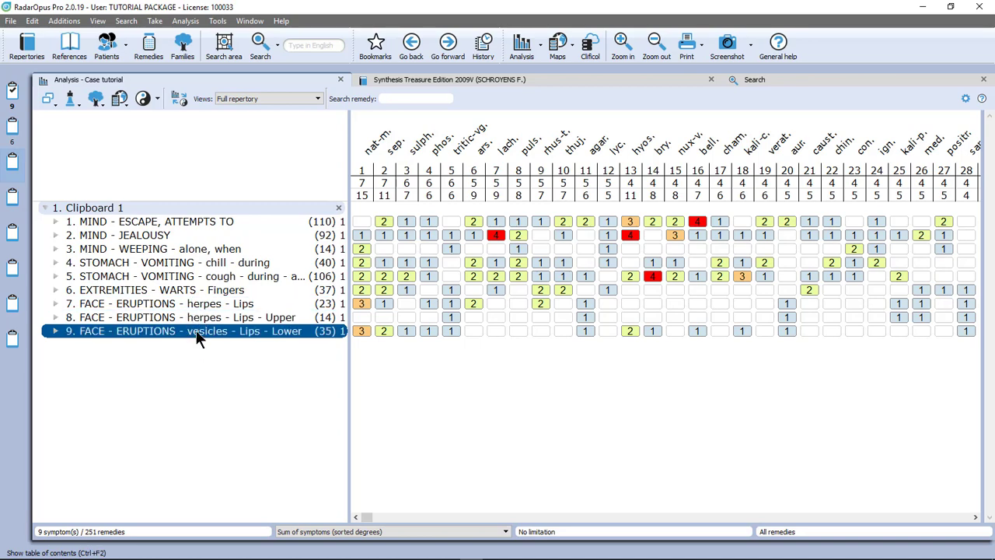
Select the herpes - Lips, herpes - Lips - Upper and vesicles - Lips - Lower rubrics and open the combine/group options for them.
click(207, 304)
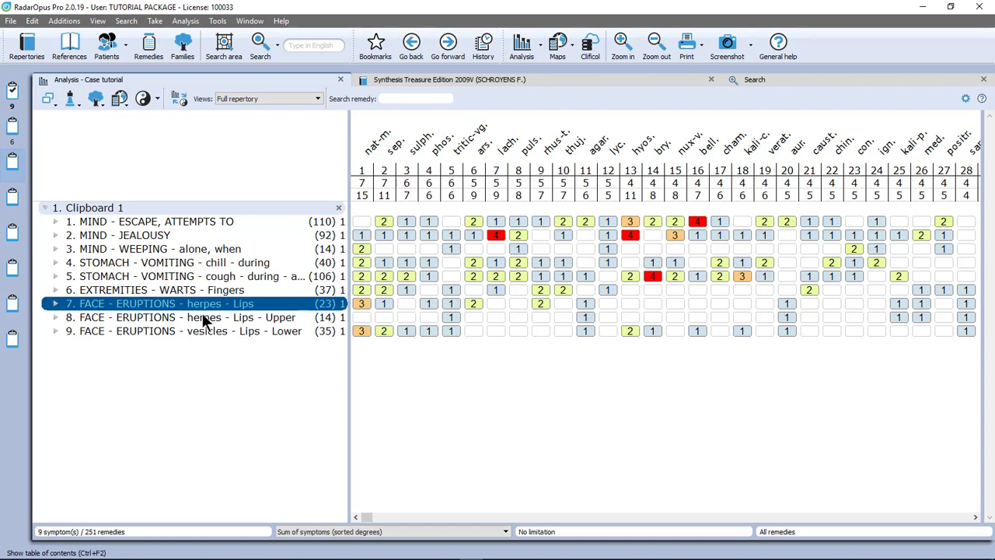
ctrl+click(203, 318)
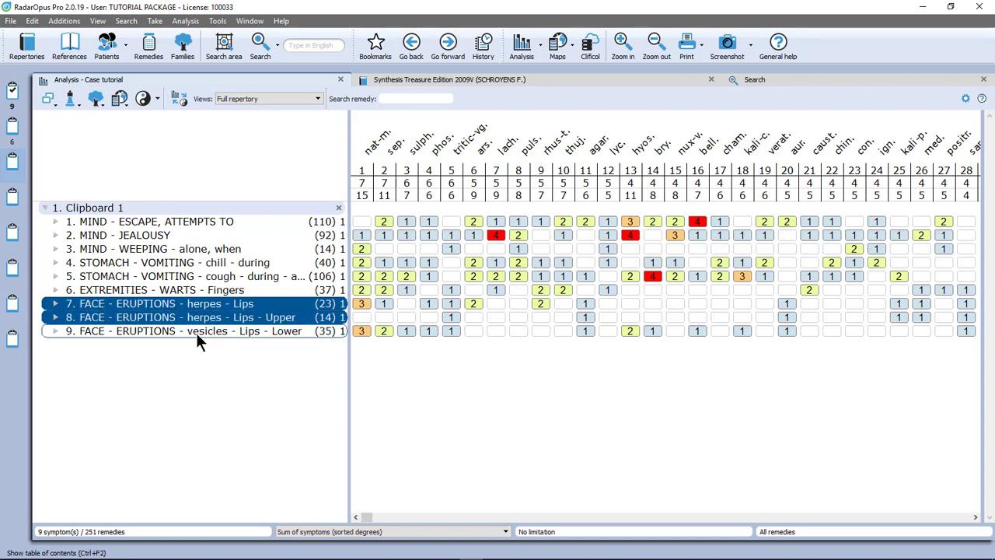
ctrl+click(196, 333)
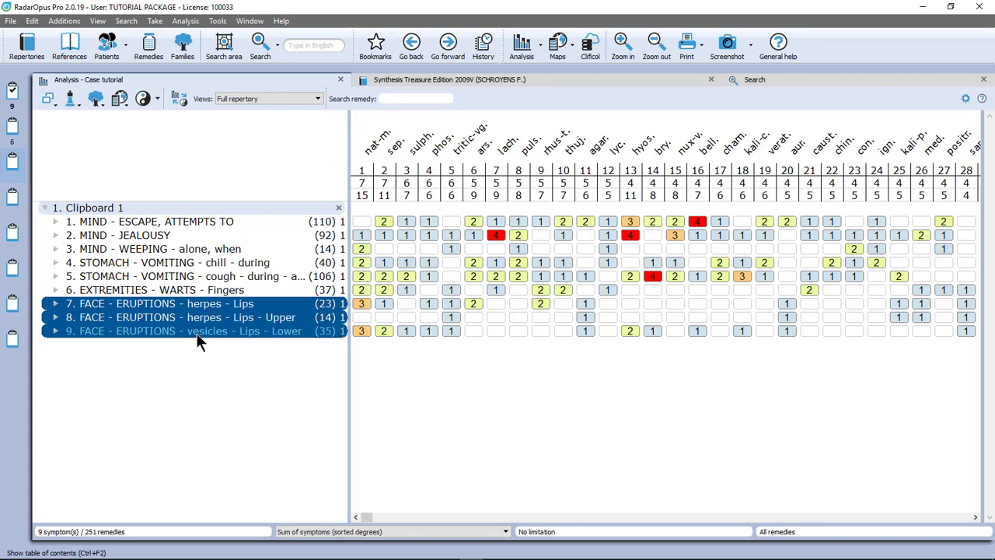
right_click(196, 333)
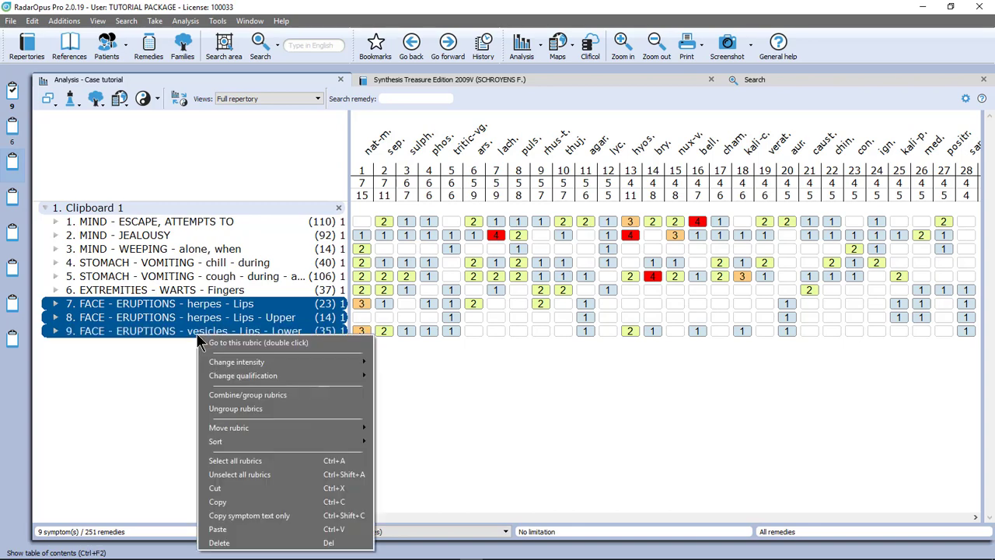
click(265, 394)
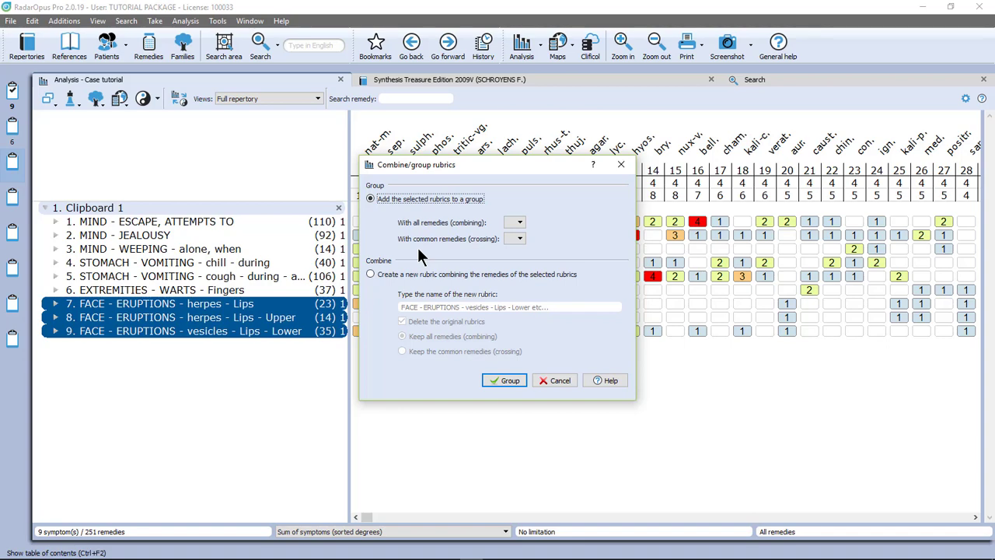
Choose to create a new rubric combining the remedies of the selected rubrics, naming it "type here a new name".
click(373, 273)
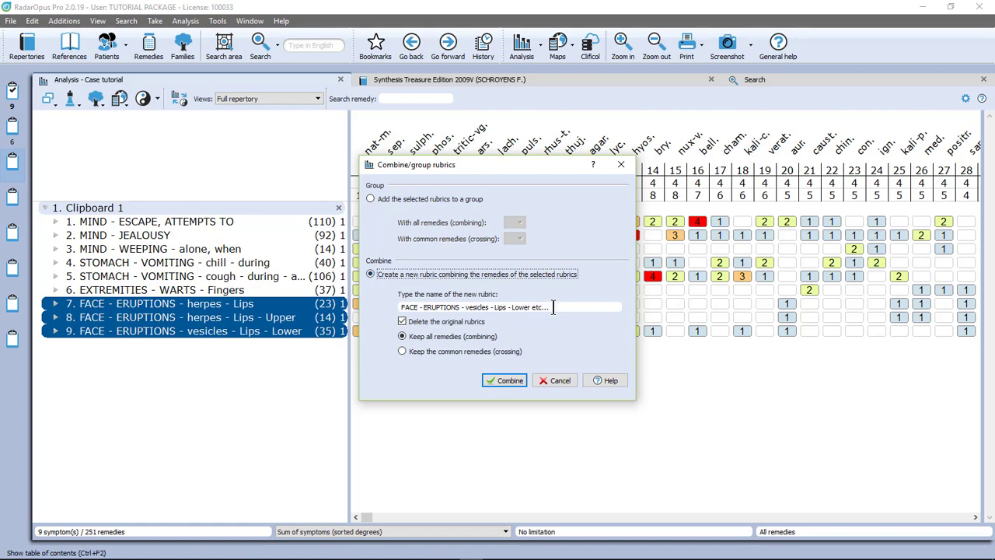
drag(549, 307, 319, 314)
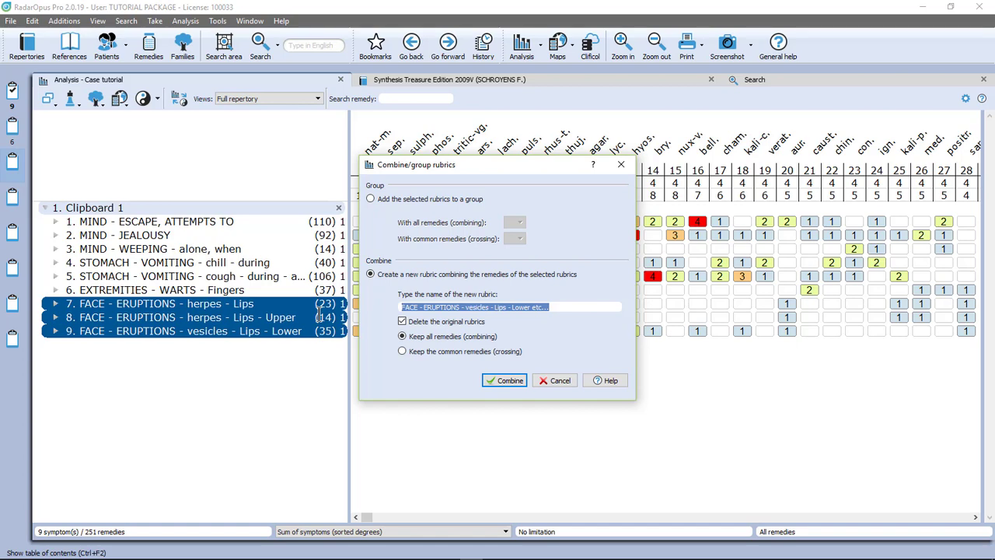
text(type)
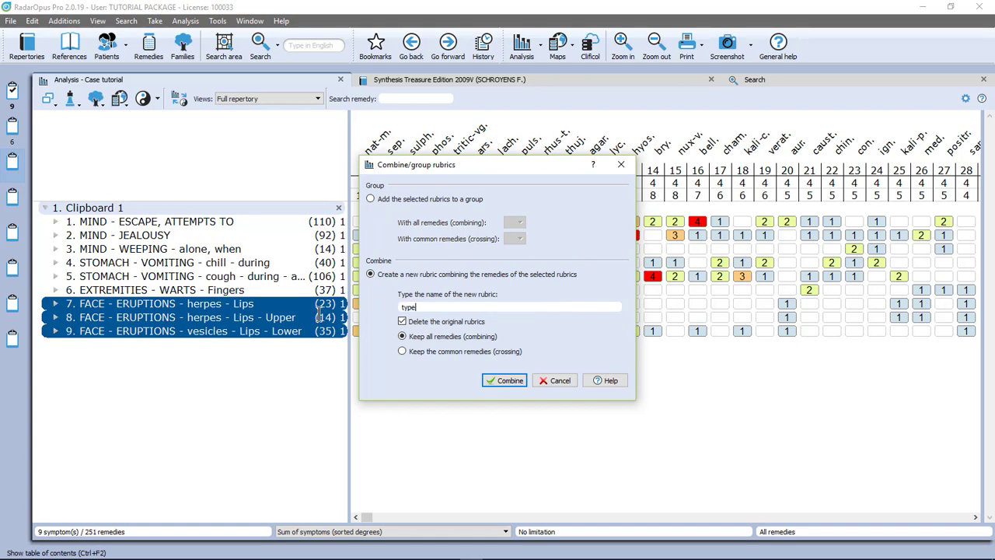
text( here a new name)
Add the three selected FACE - ERUPTIONS rubrics to group a with all remedies (combining).
click(371, 199)
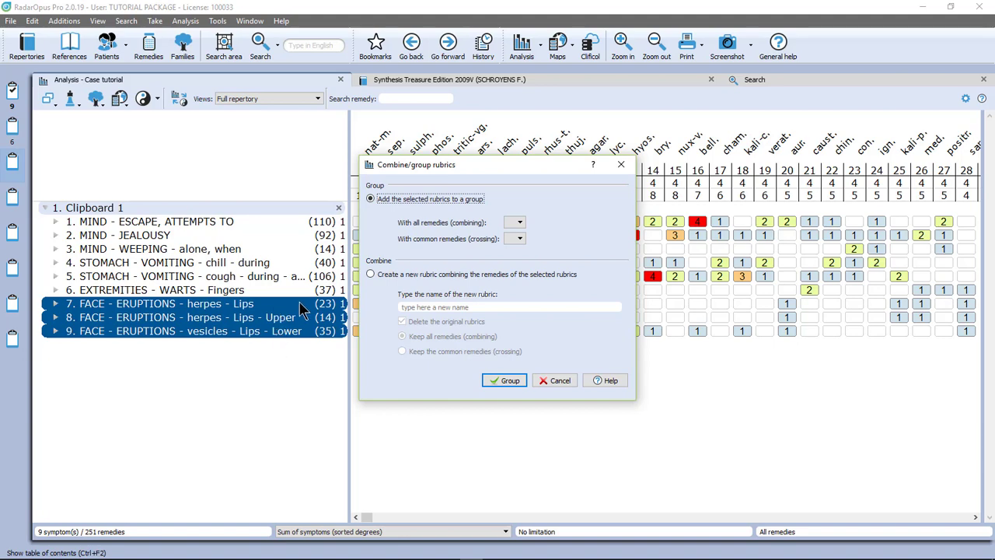
click(520, 223)
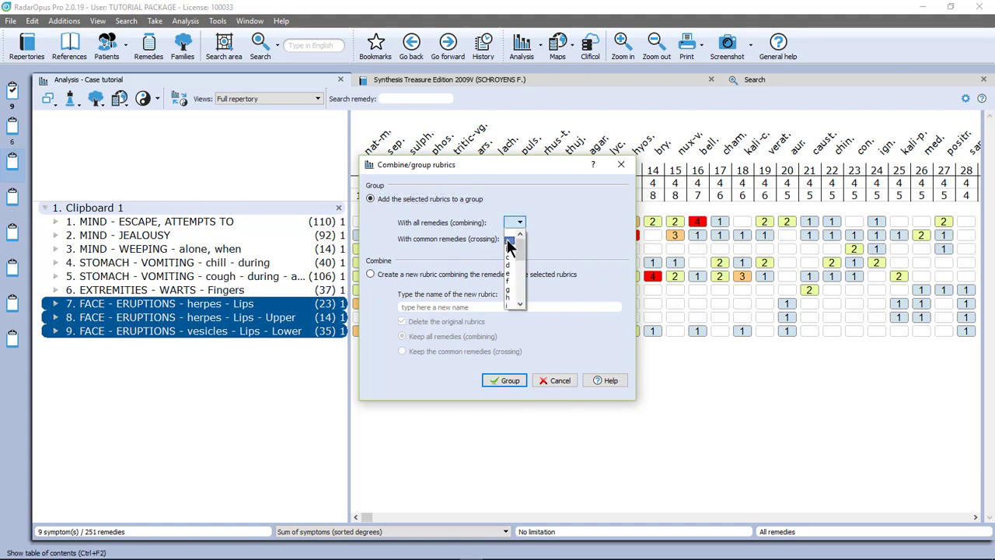
click(510, 243)
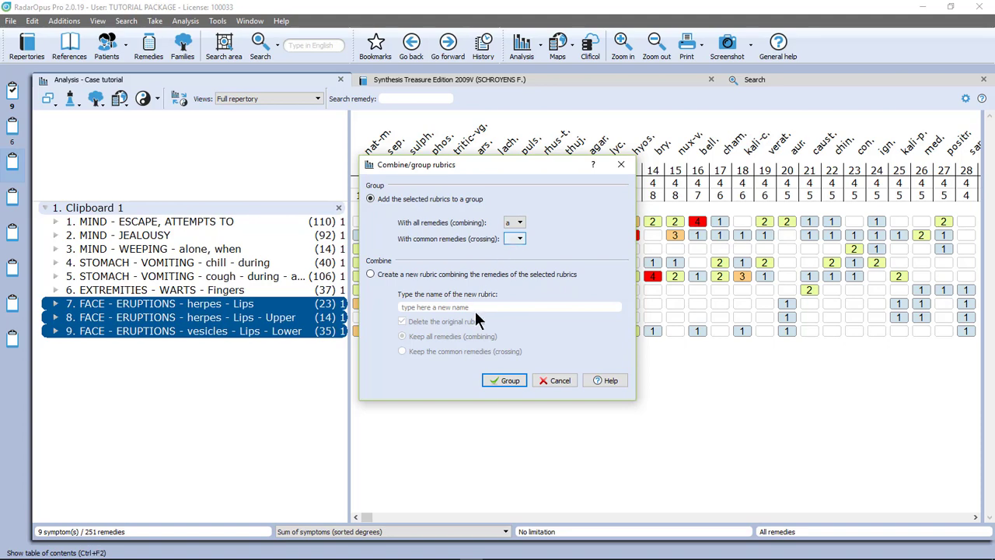
click(509, 380)
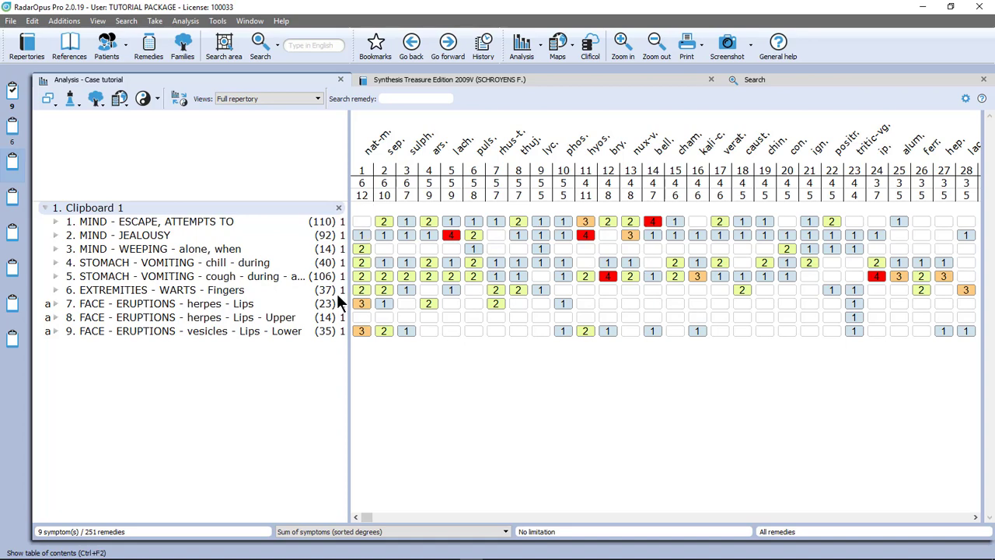
click(256, 306)
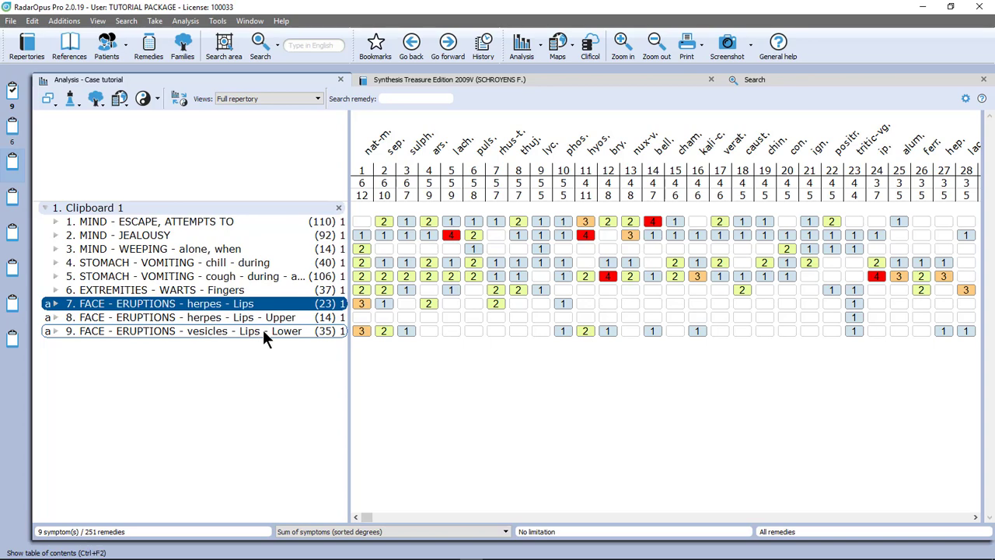
click(262, 330)
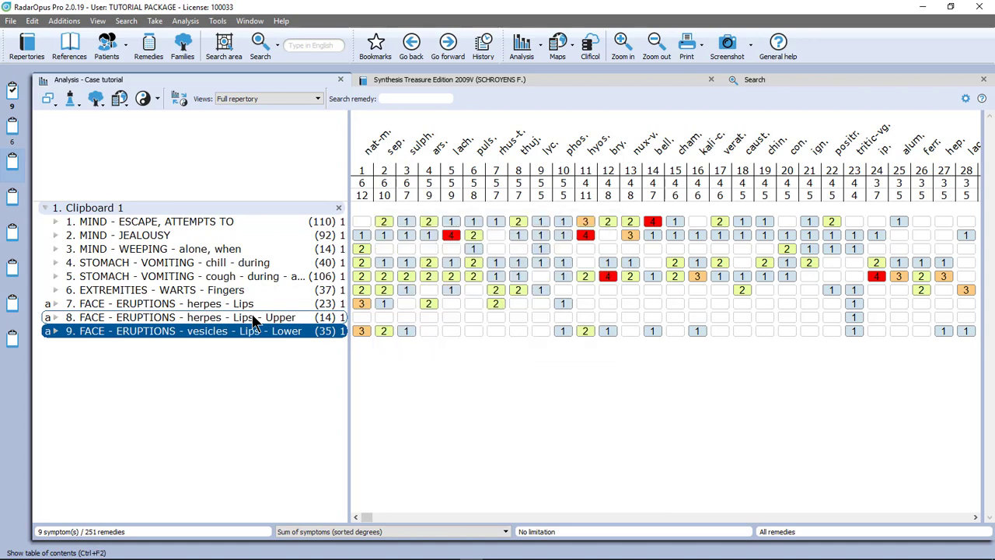
Change the qualification of the MIND - JEALOUSY rubric to eliminative.
click(145, 235)
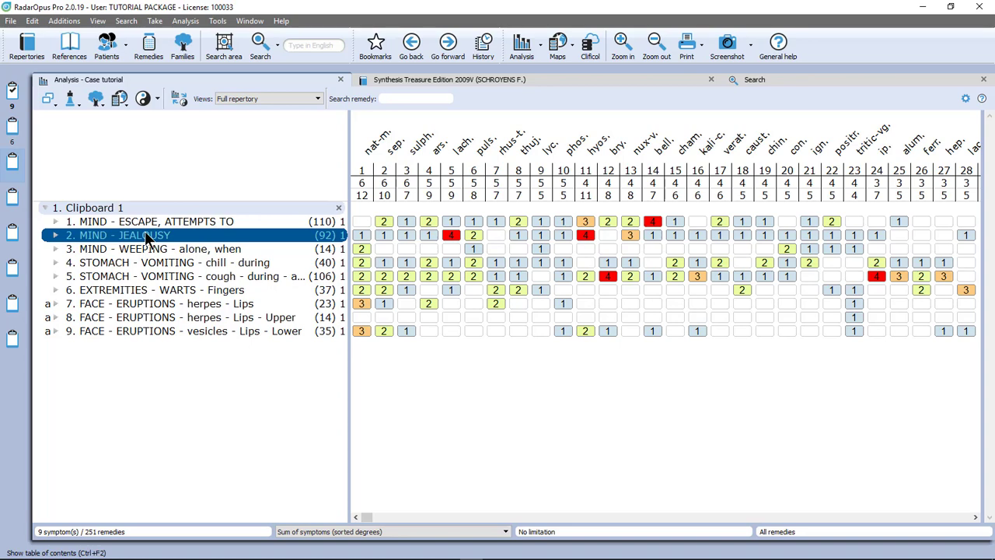
right_click(149, 240)
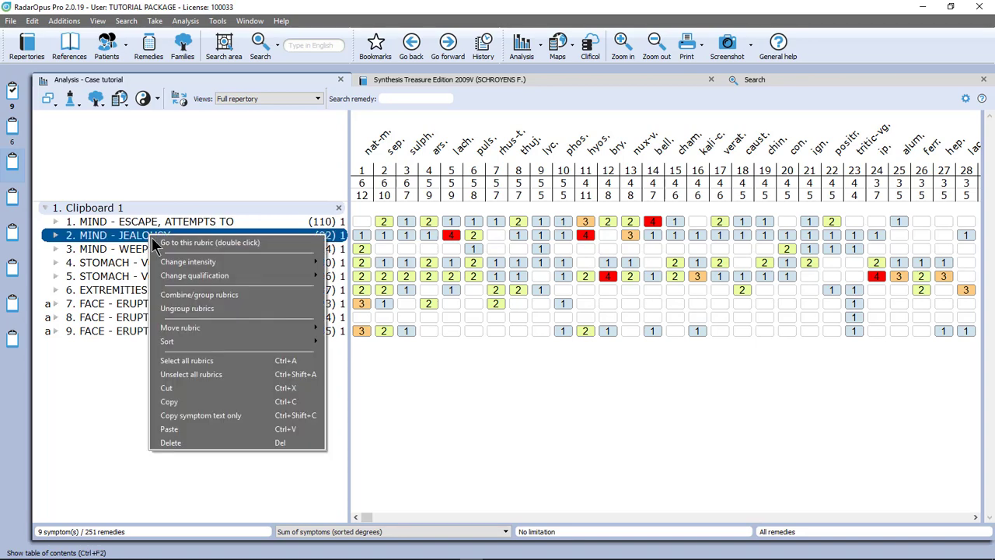
mouse_move(197, 280)
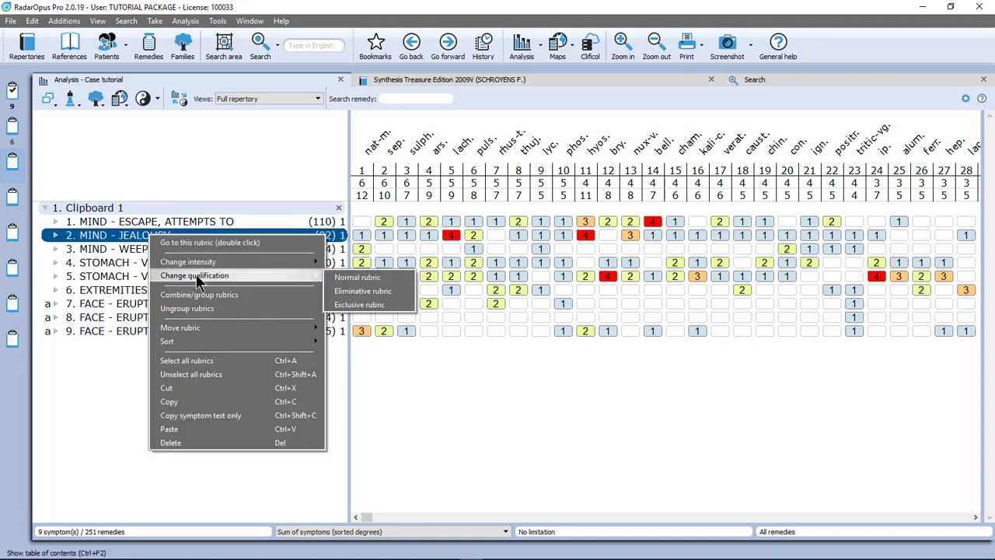
click(369, 291)
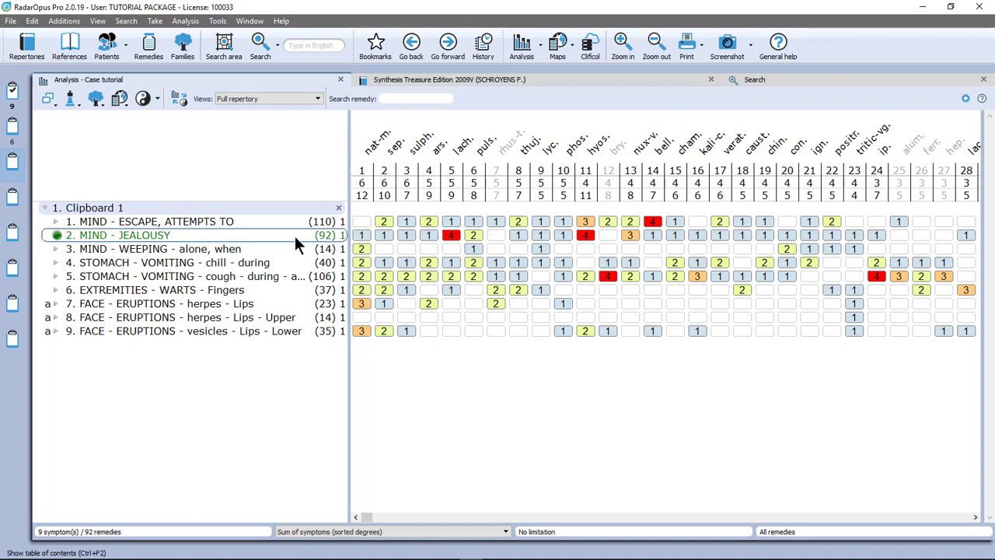
click(192, 497)
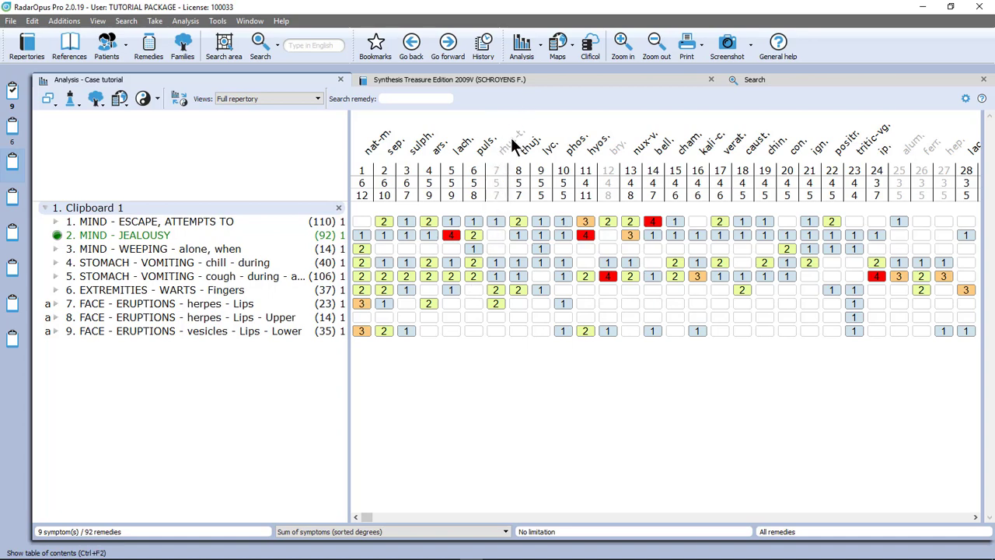
Set the analysis's remedy display options to hide remedies excluded from the analysis, and close the options.
click(965, 99)
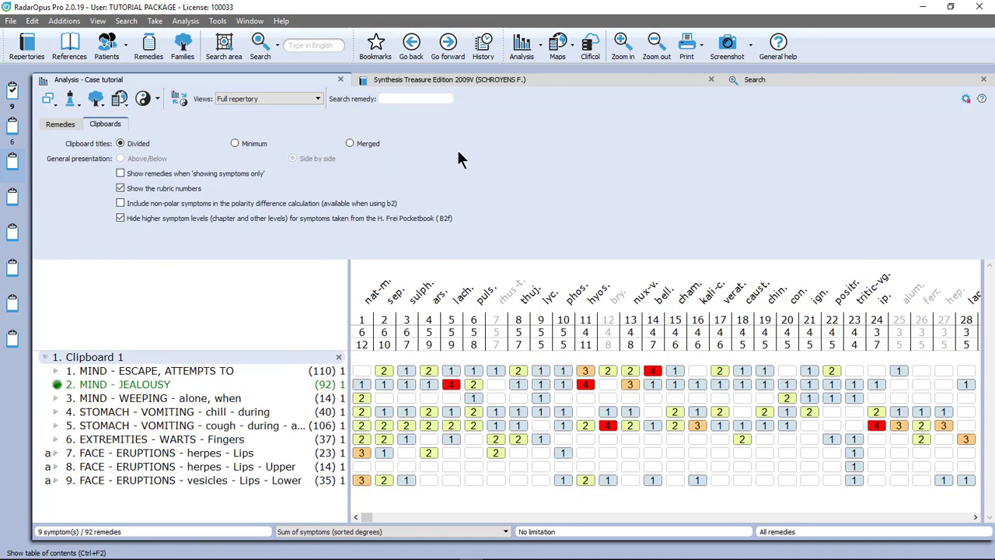
click(60, 120)
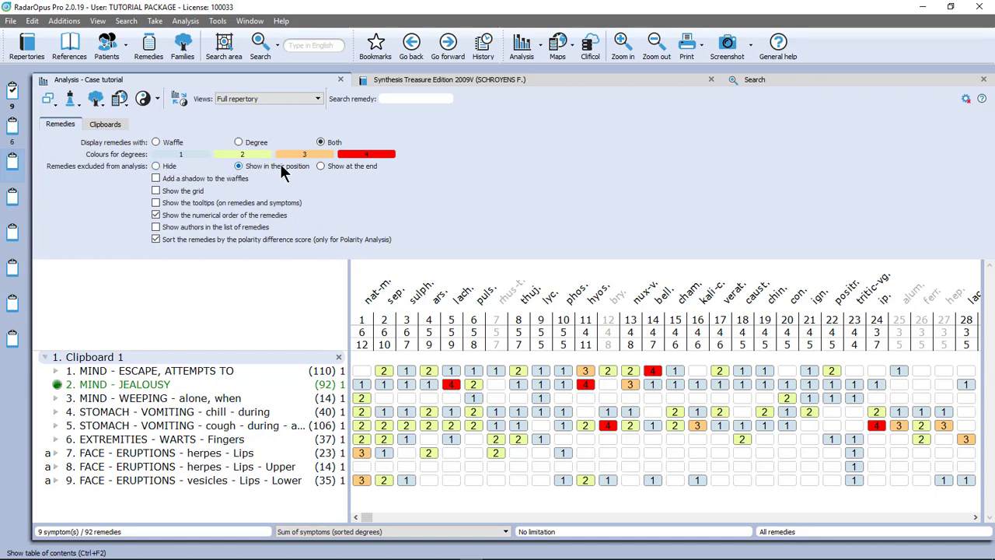
click(156, 166)
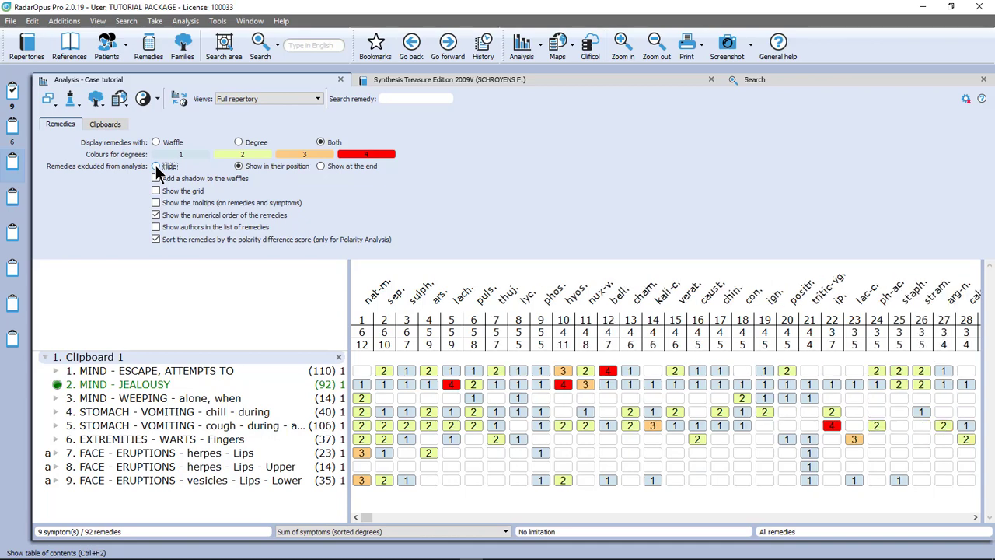
click(966, 99)
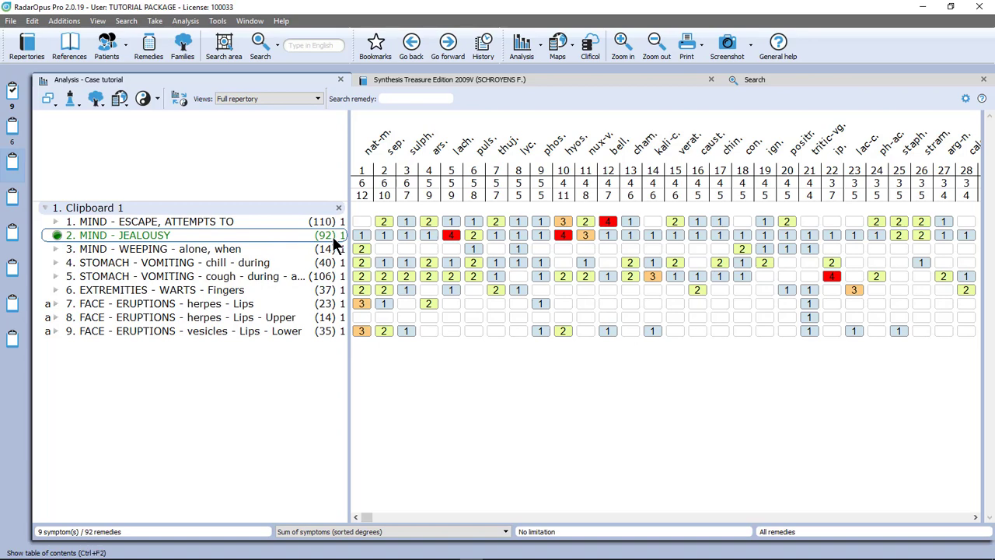
click(723, 518)
click(722, 518)
click(723, 519)
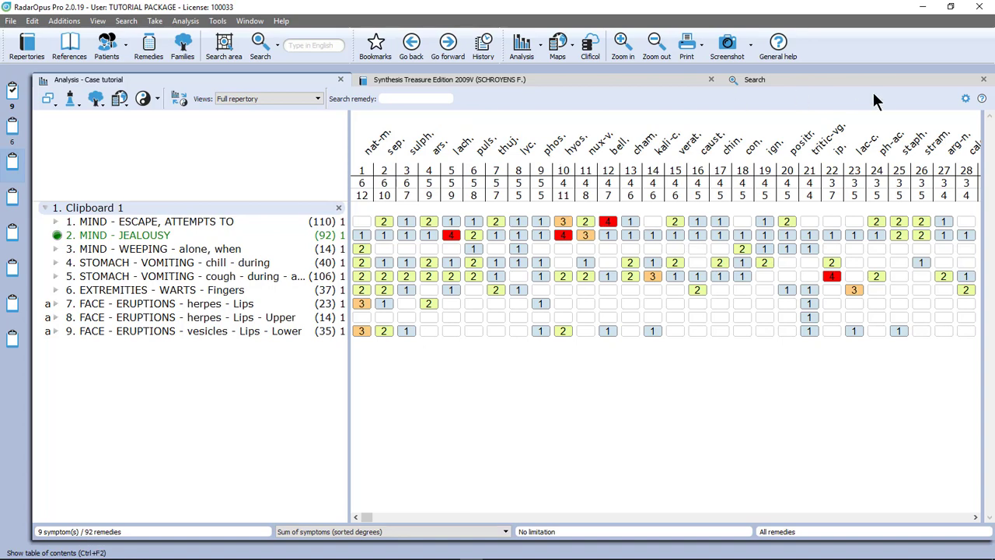
Set the remedies excluded from the analysis to show in their position.
click(966, 99)
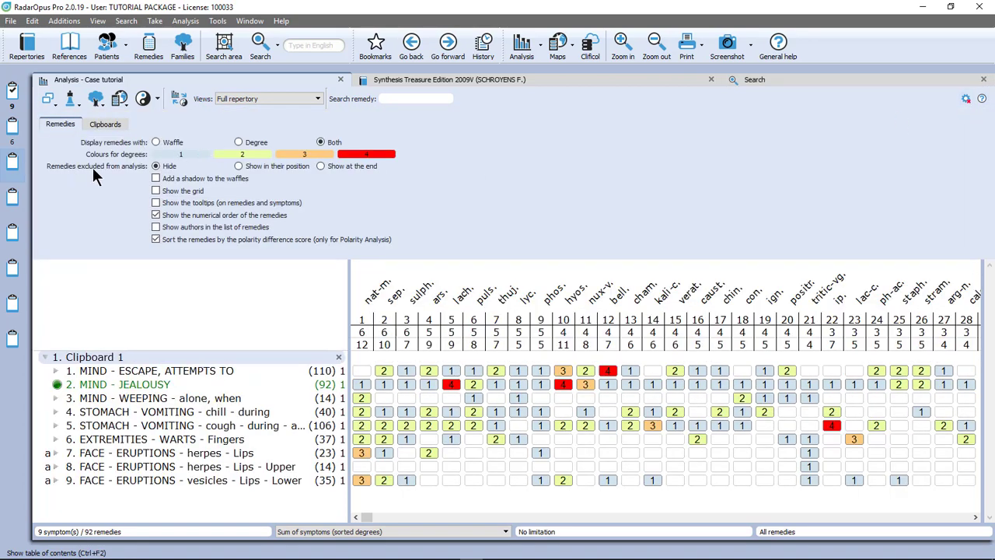
click(238, 167)
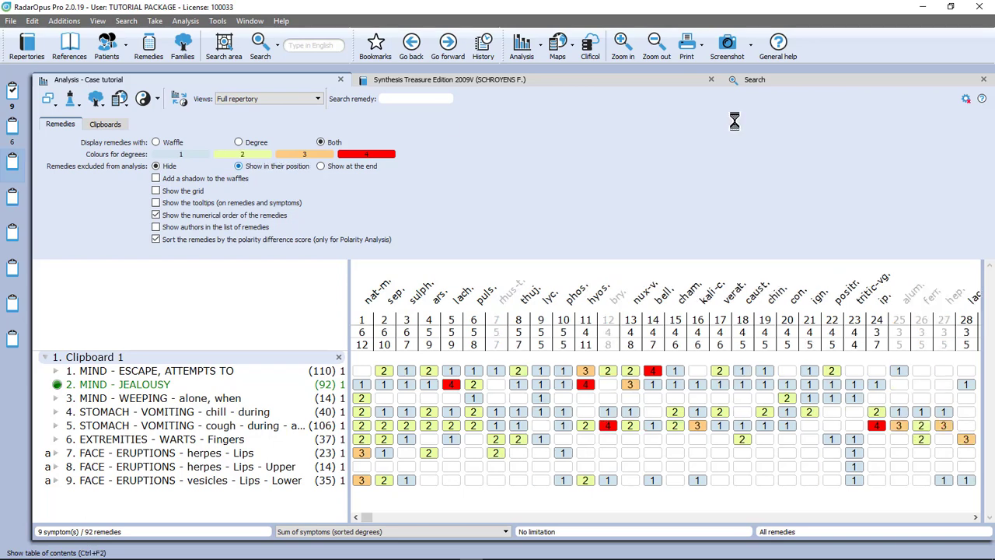
click(964, 101)
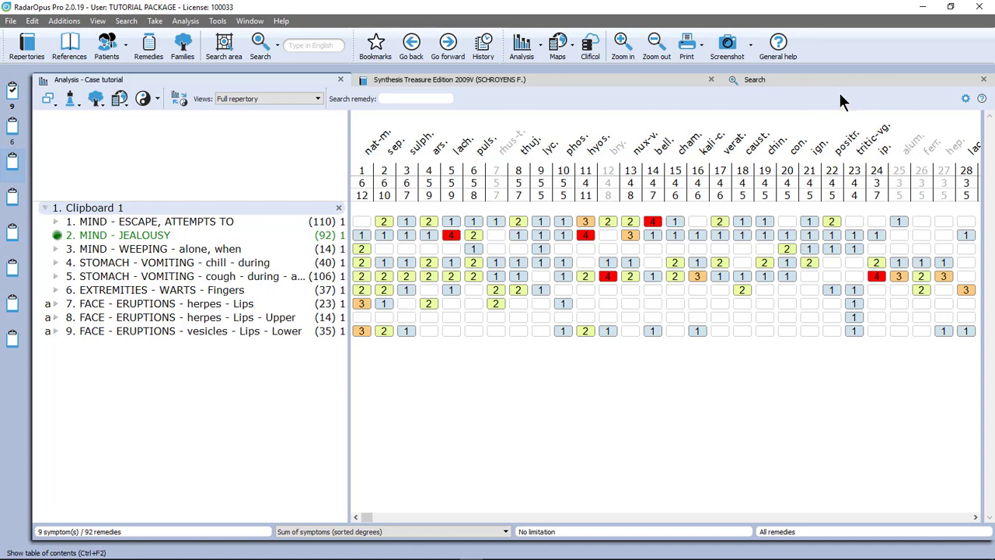
Switch the remedies excluded from the analysis back to Hide.
click(965, 98)
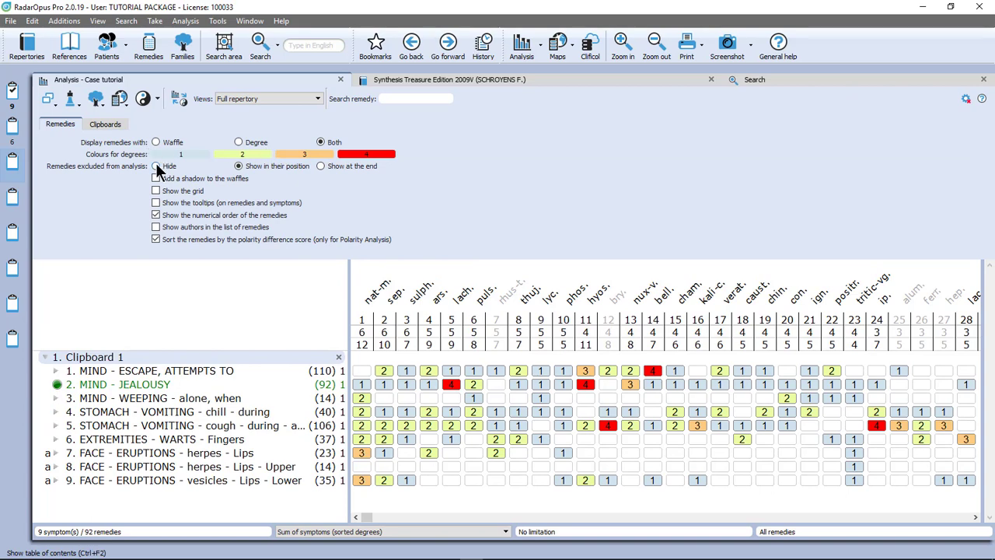
click(156, 167)
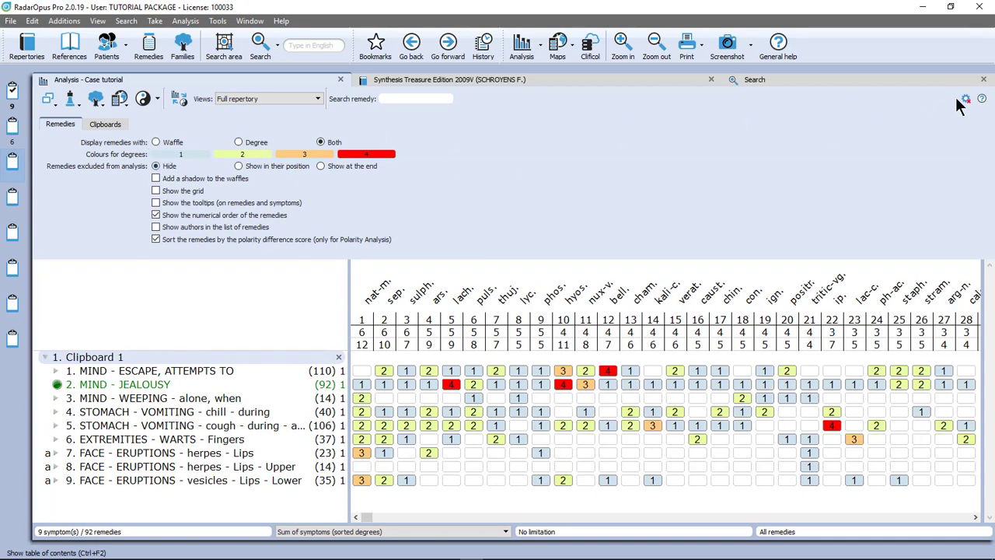
click(965, 99)
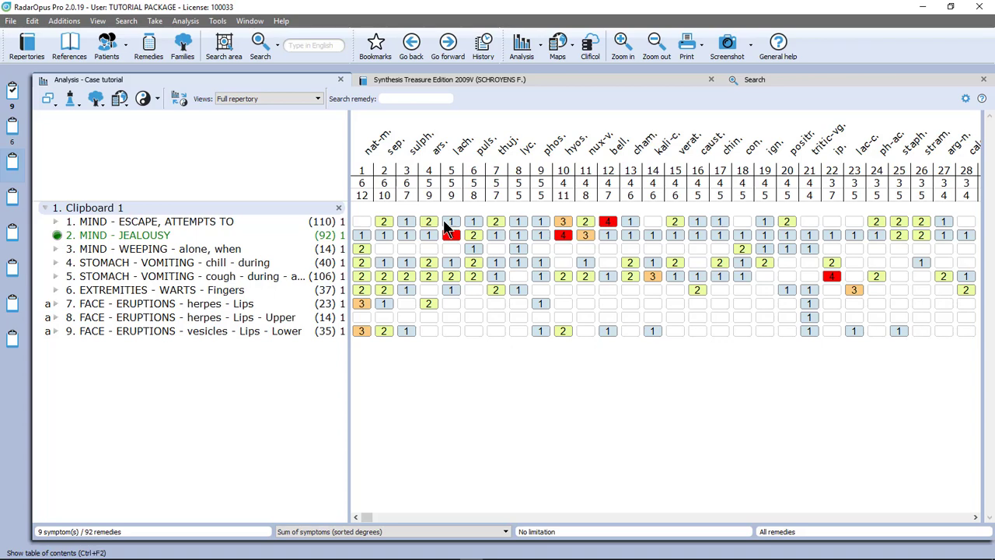
Change the qualification of the MIND - JEALOUSY rubric back to normal.
click(132, 236)
right_click(131, 239)
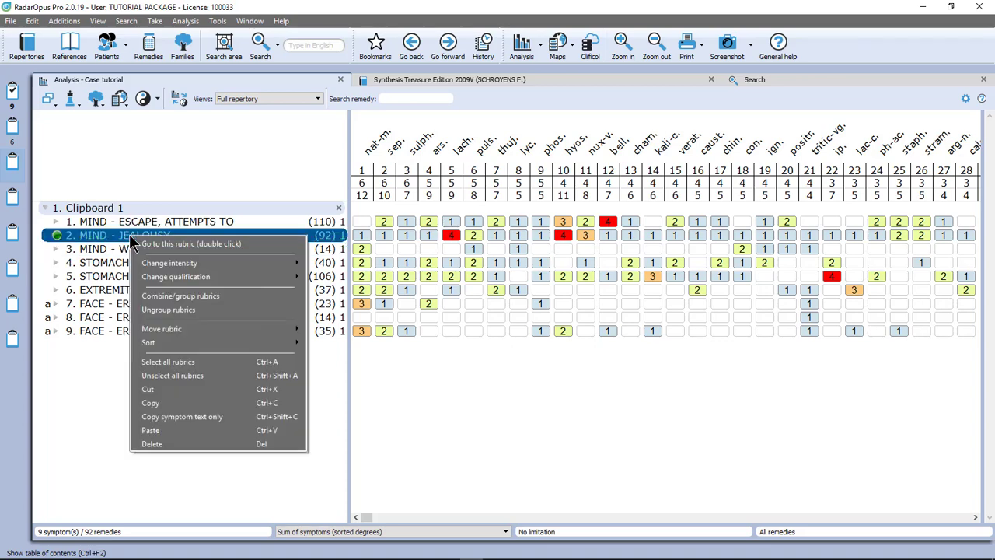
mouse_move(180, 279)
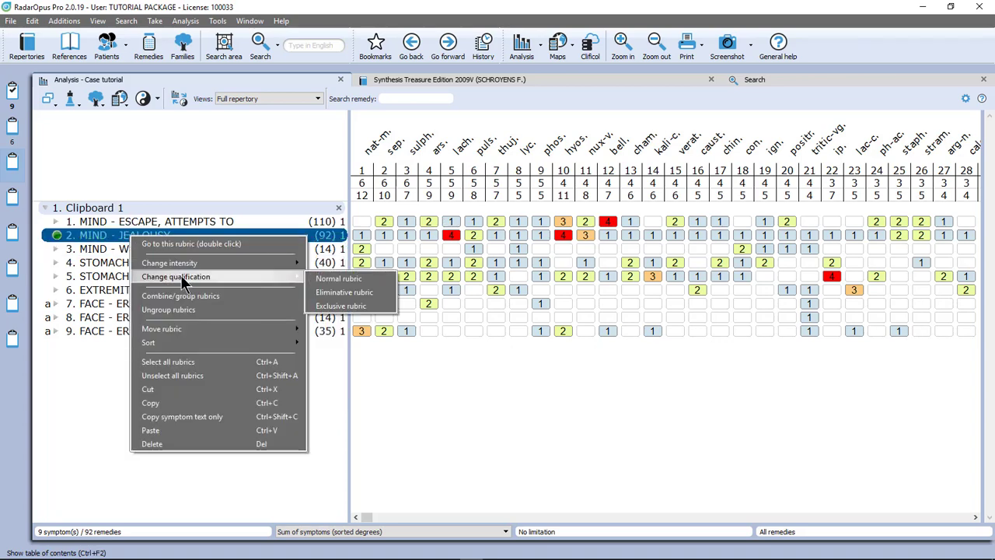
click(330, 278)
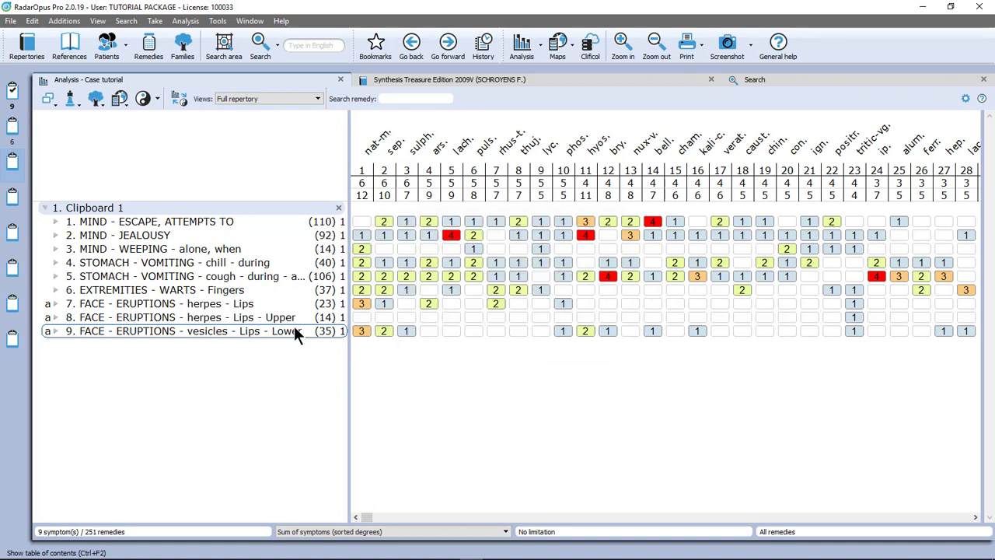
Open the qualification choices for the FACE - ERUPTIONS - vesicles - Lips - Lower rubric.
right_click(245, 329)
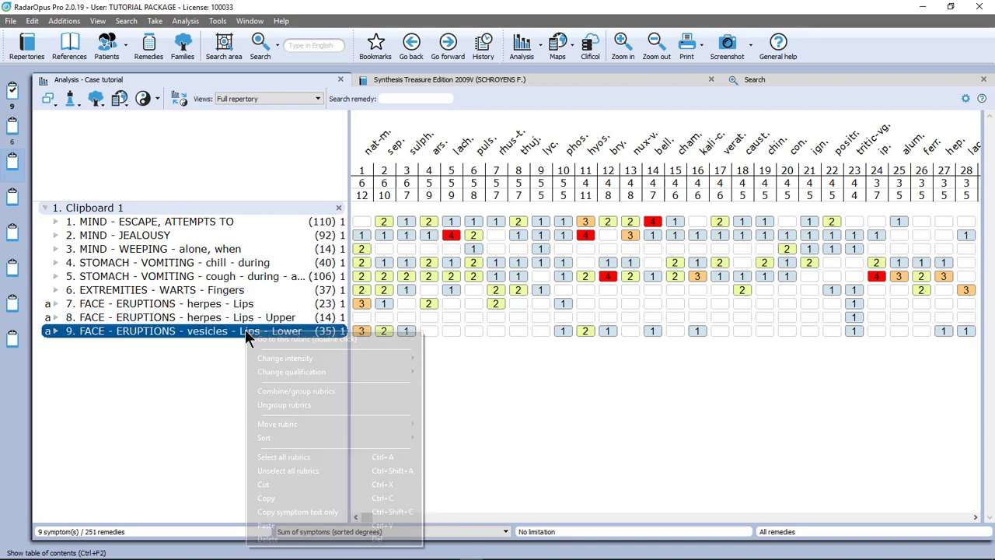
mouse_move(298, 374)
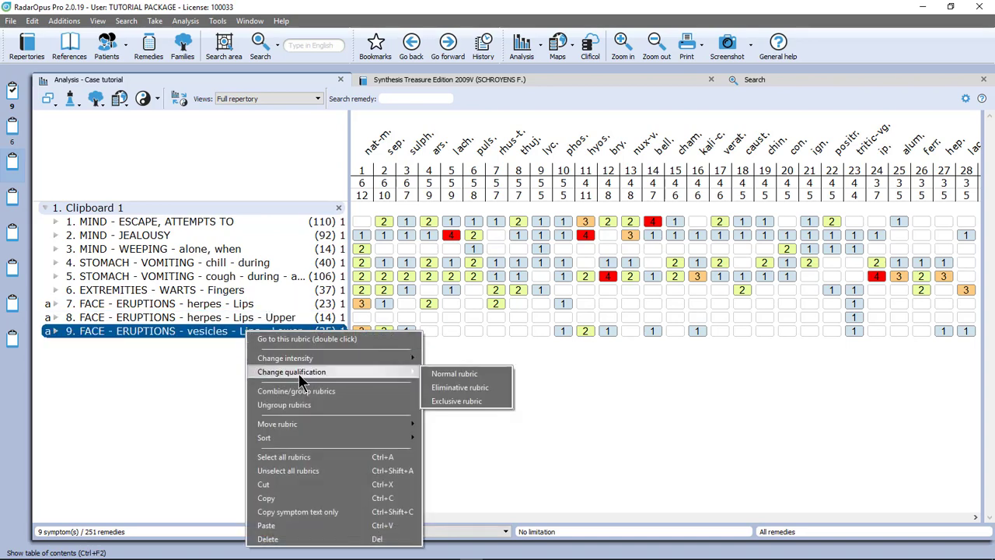